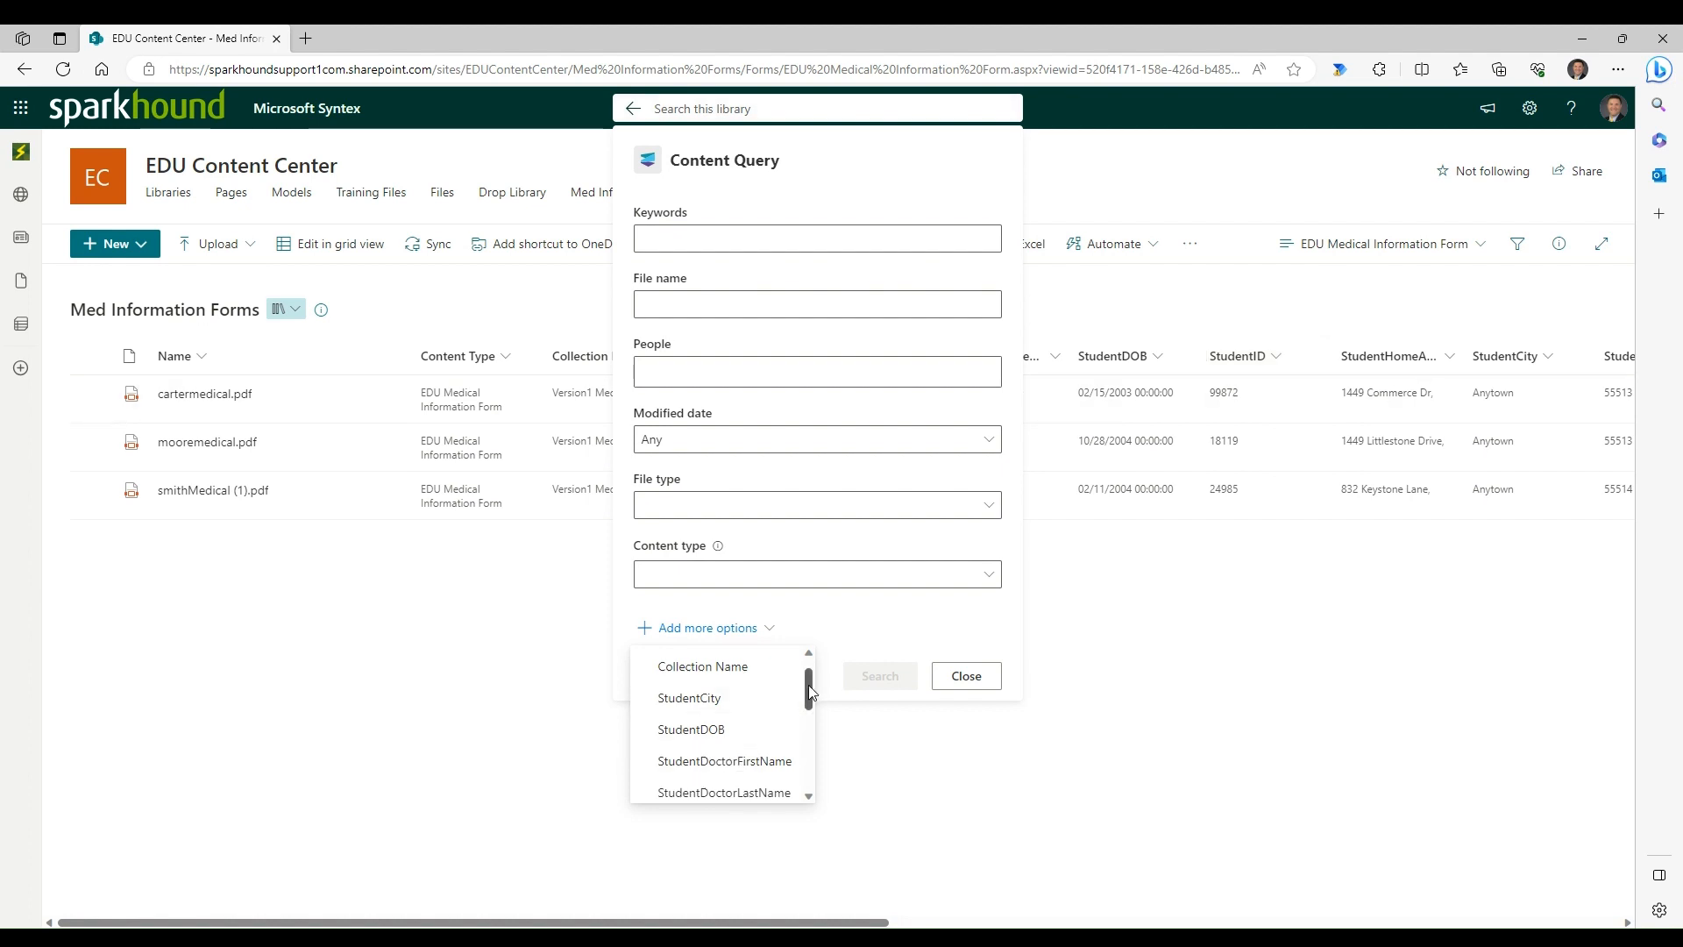
# - Review the additional column options offered in the Content Query form, then close the form
pyautogui.moveTo(814, 689)
pyautogui.mouseDown()
pyautogui.moveTo(800, 698)
pyautogui.moveTo(808, 661)
pyautogui.mouseUp()
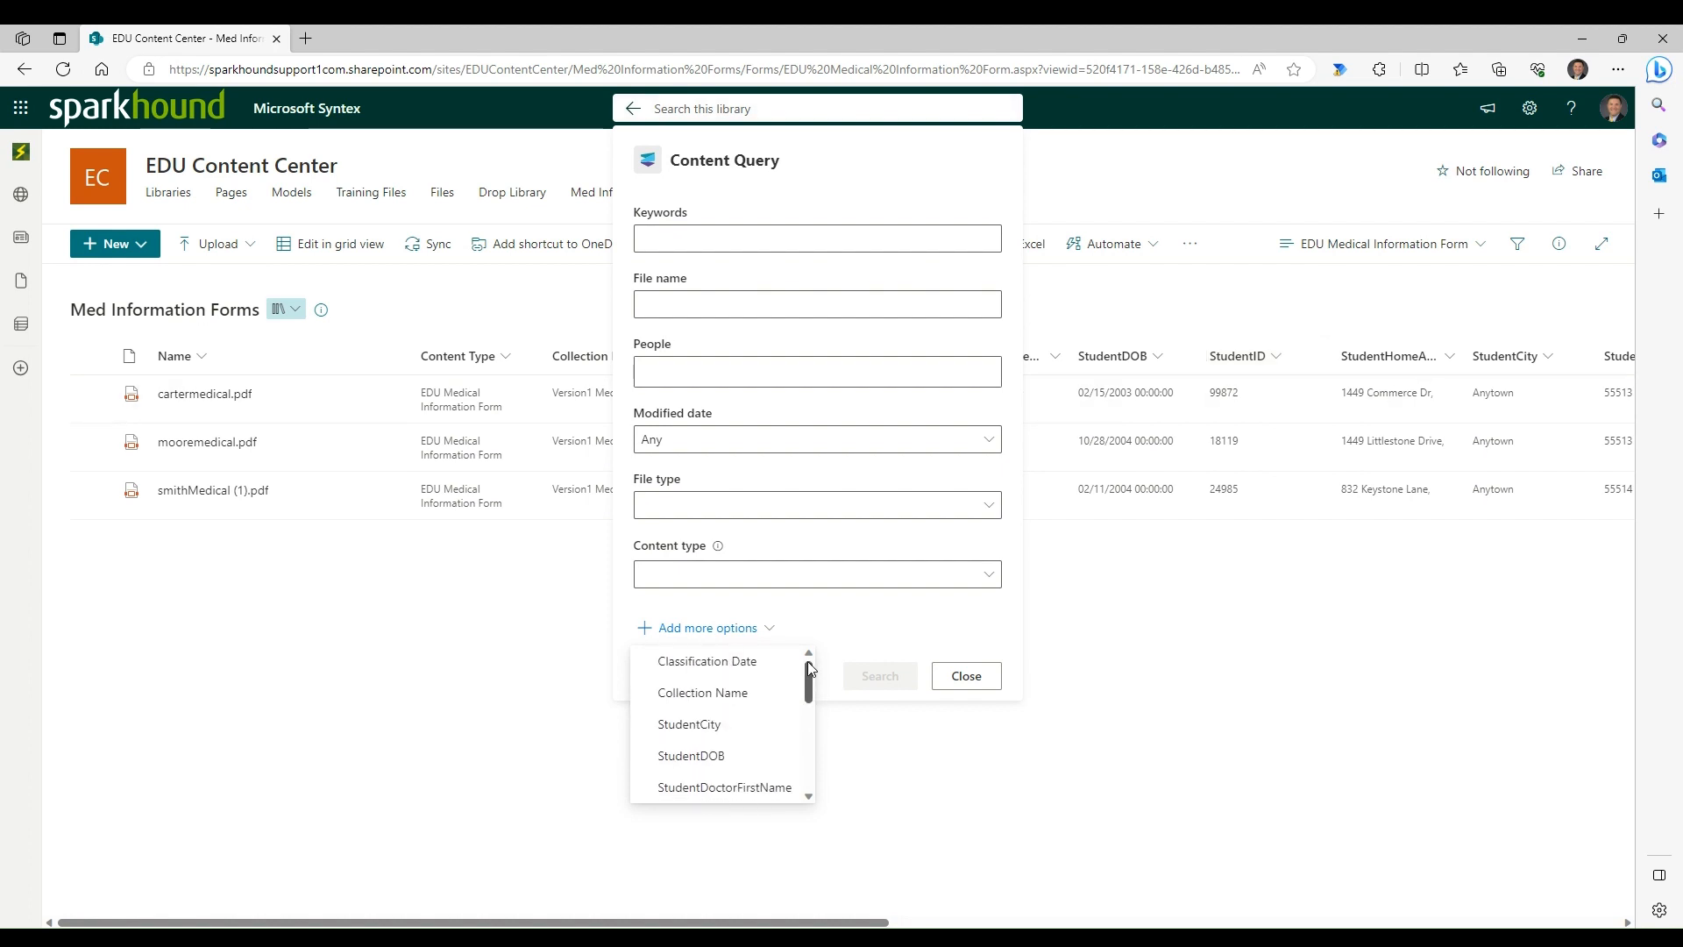
pyautogui.click(850, 614)
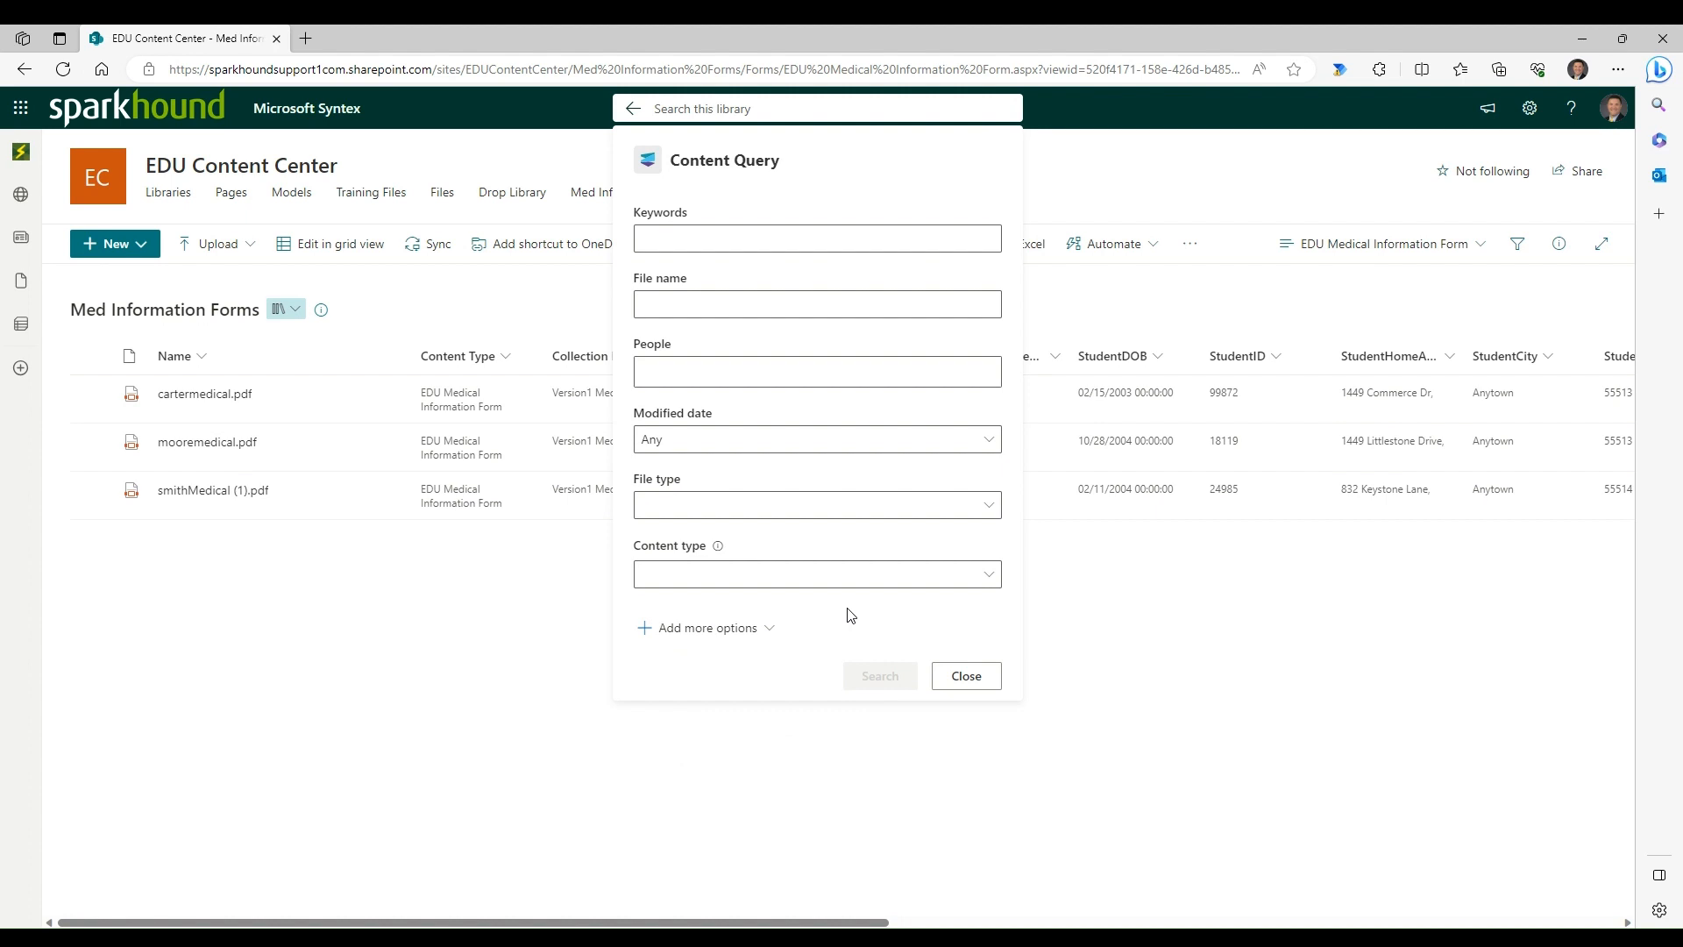
pyautogui.click(982, 678)
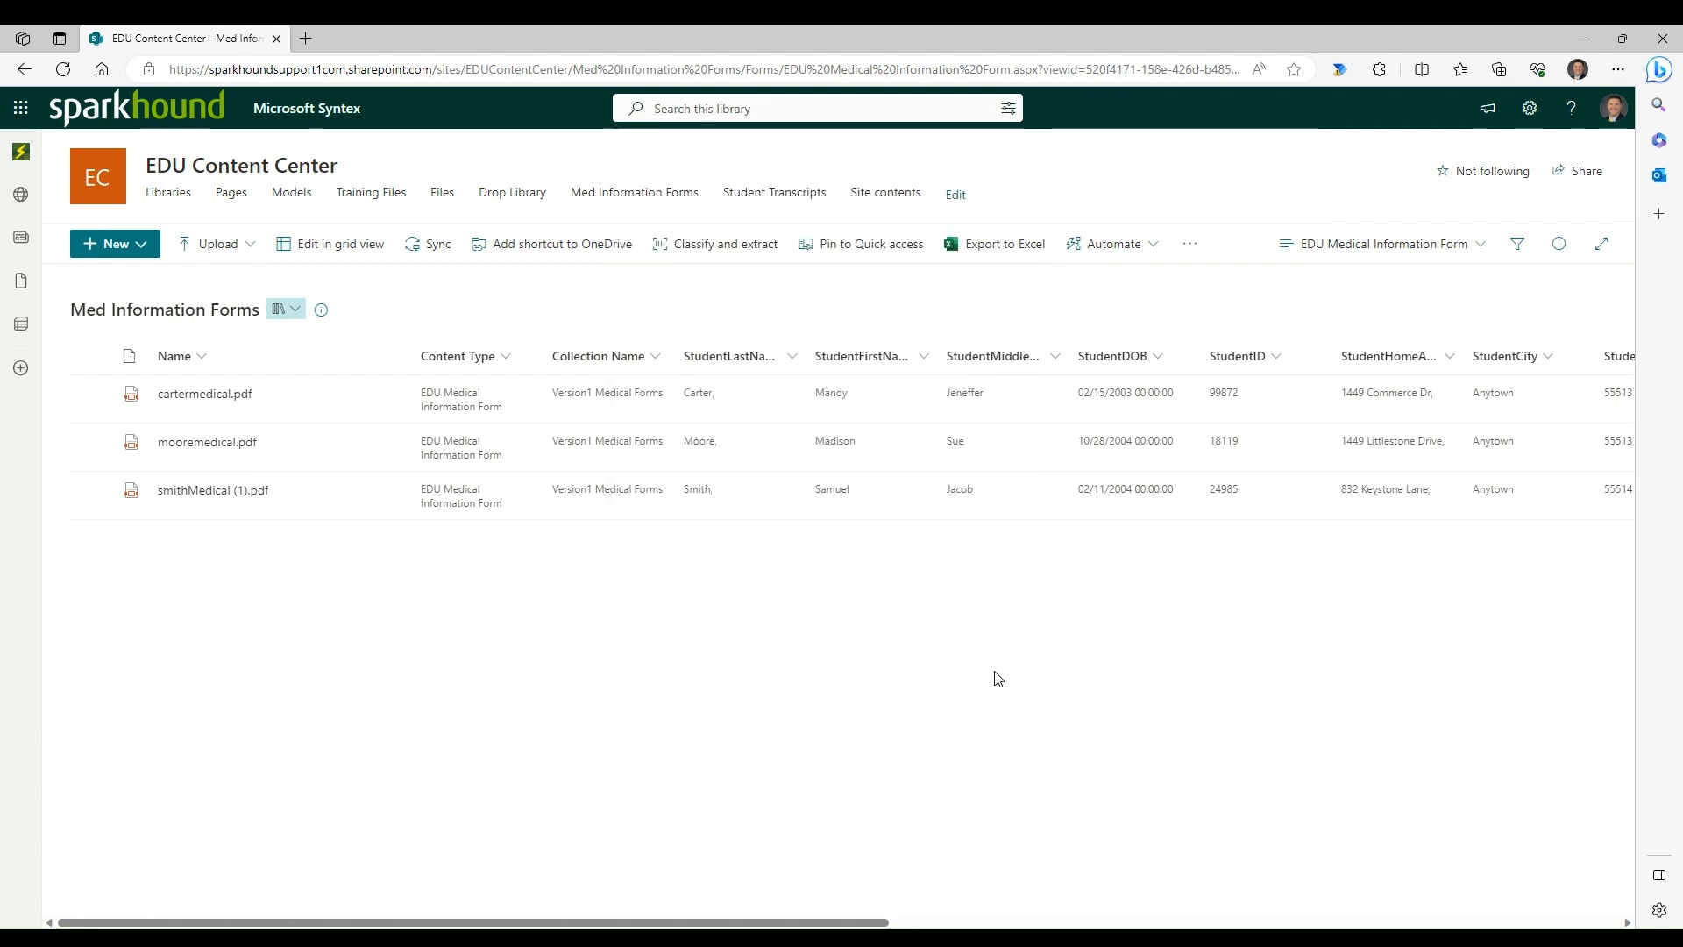
# - Go through Site Information to the full site settings and open the site collection's Search Schema
pyautogui.click(1530, 108)
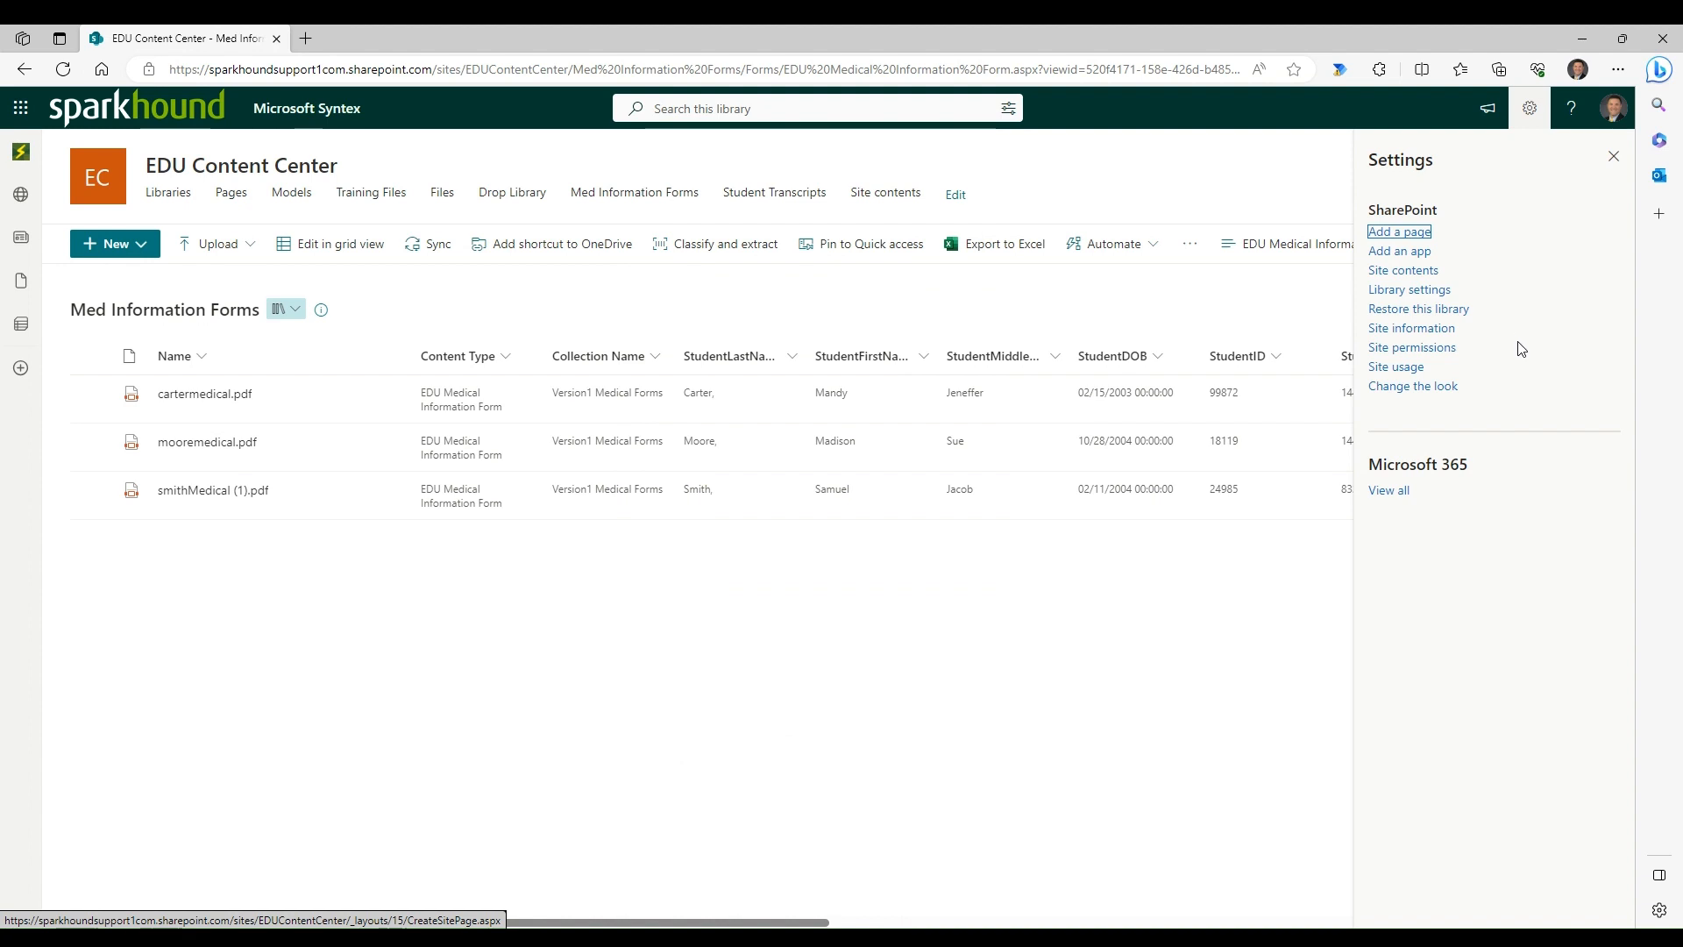
pyautogui.click(1429, 329)
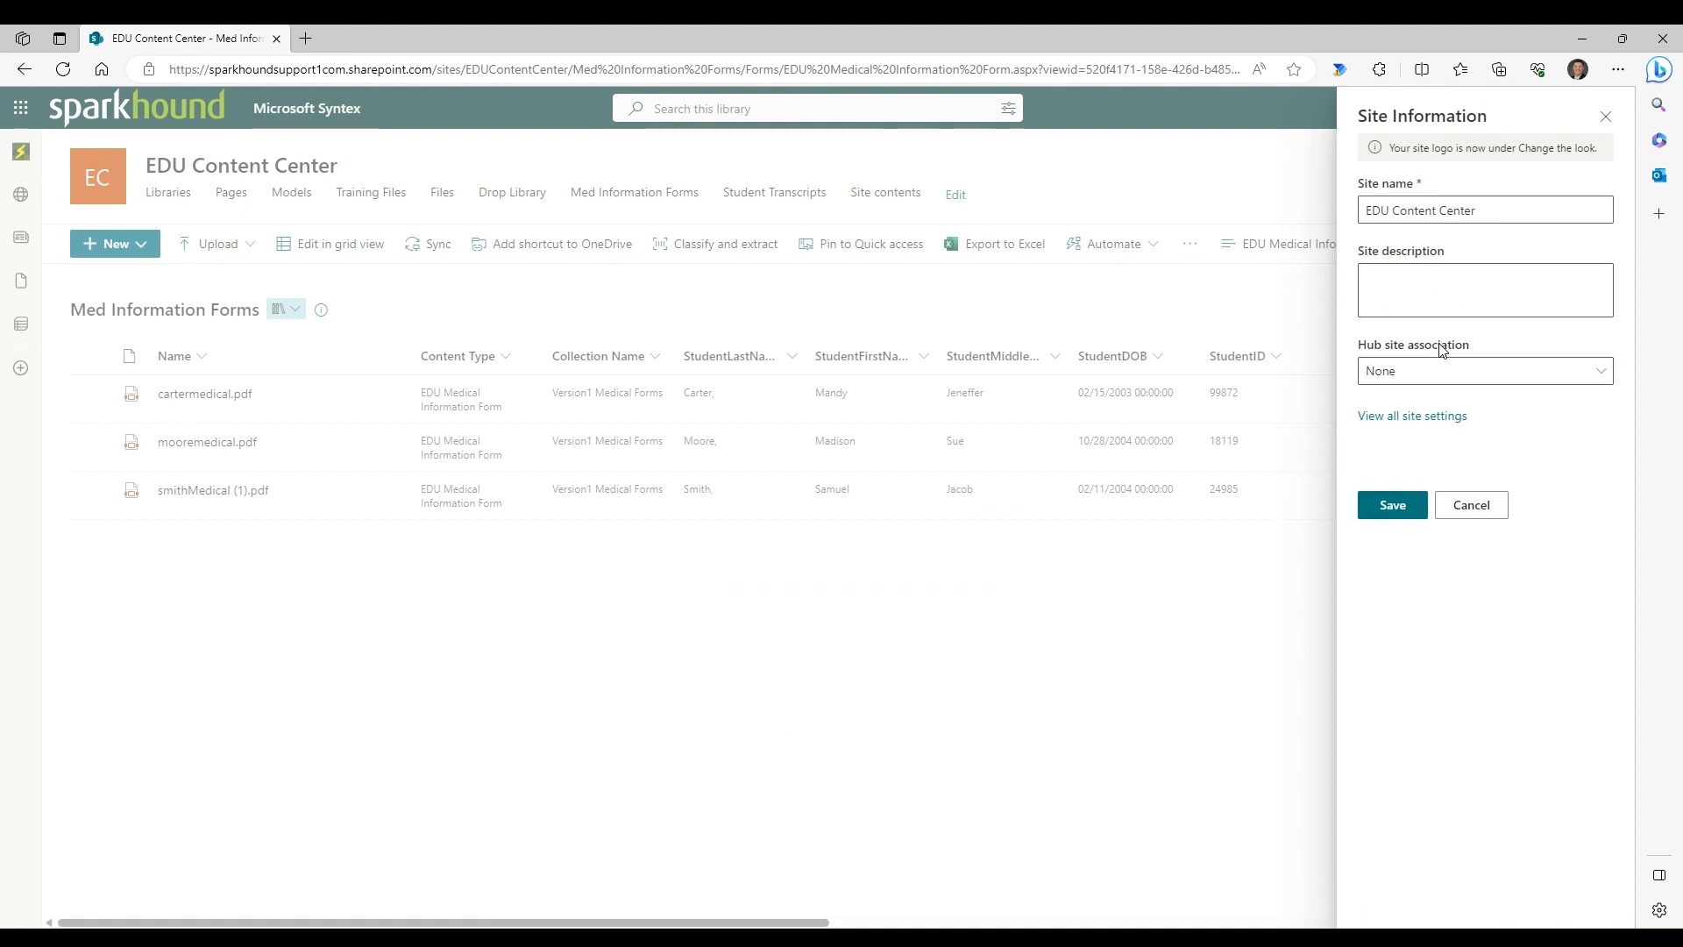
pyautogui.click(1396, 418)
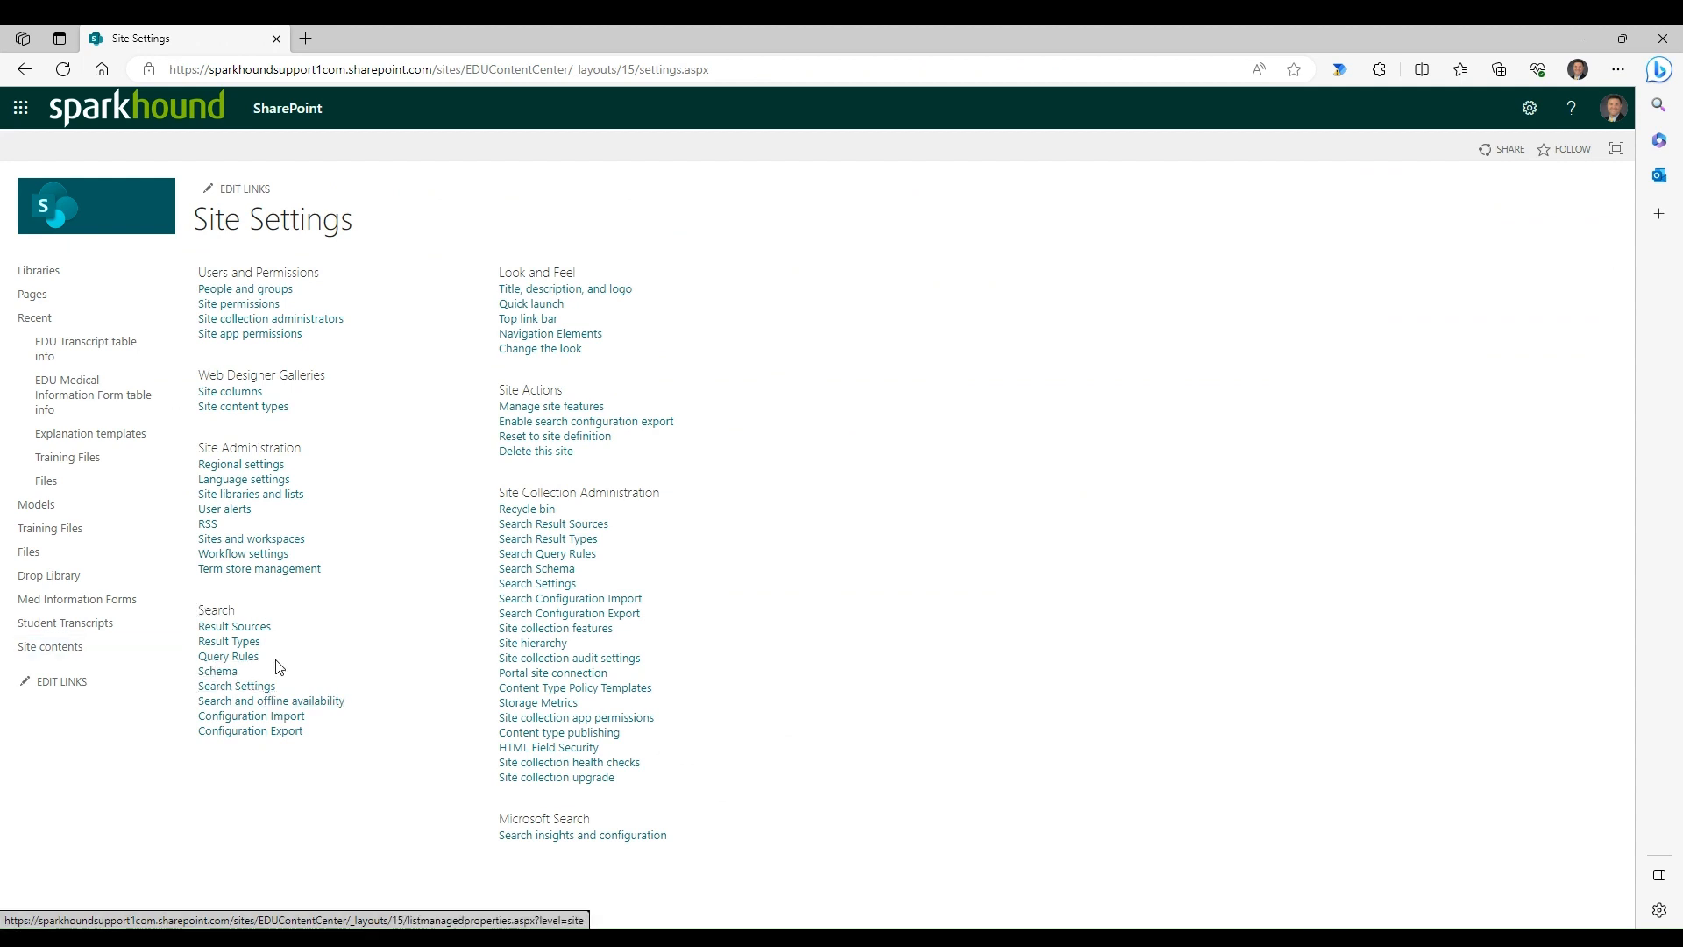
pyautogui.click(566, 573)
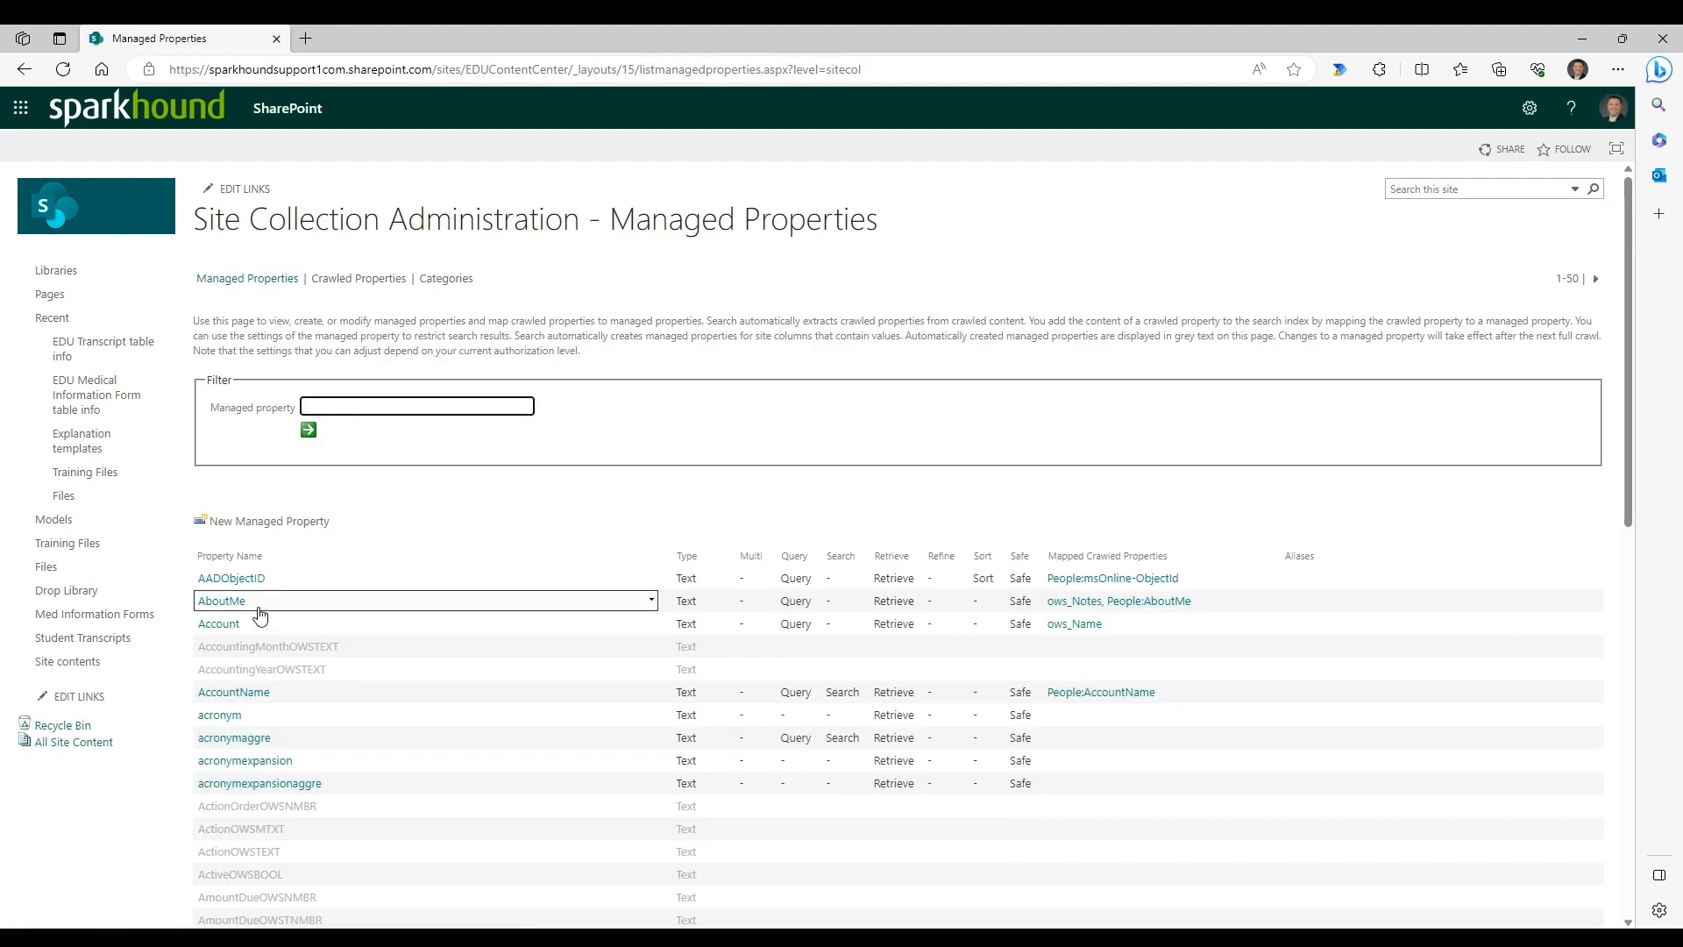
# - Filter the managed properties by "student" and look through the matching properties
pyautogui.scroll(-2, 259, 616)
pyautogui.scroll(2, 256, 515)
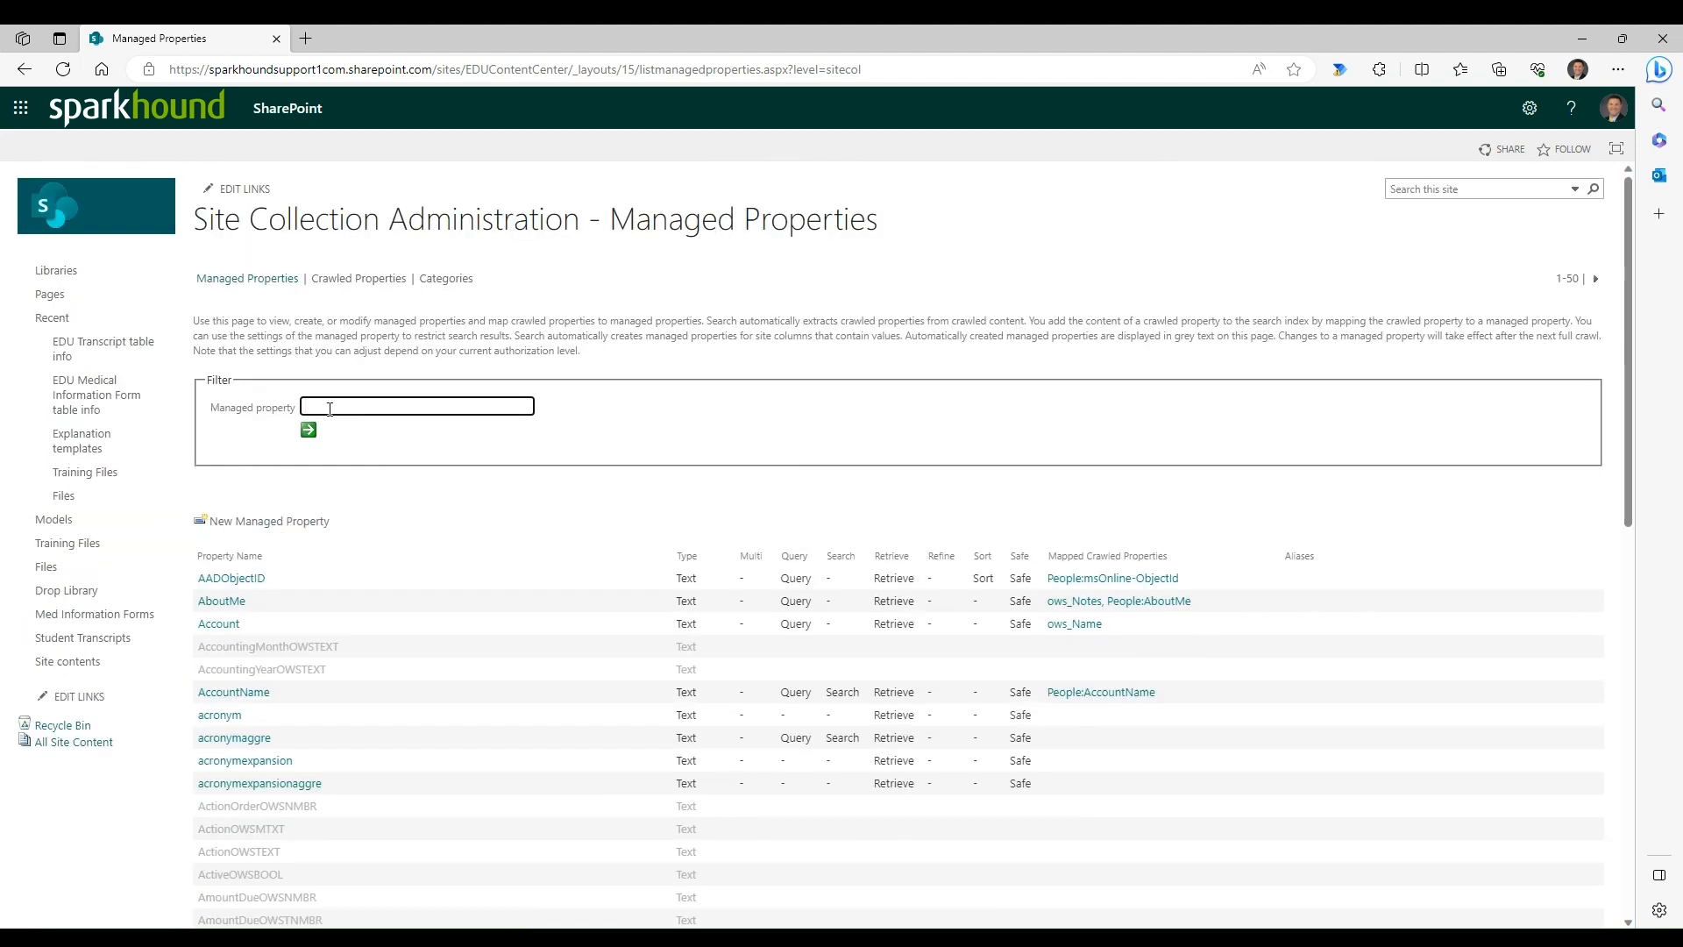
pyautogui.write('udent')
pyautogui.click(308, 430)
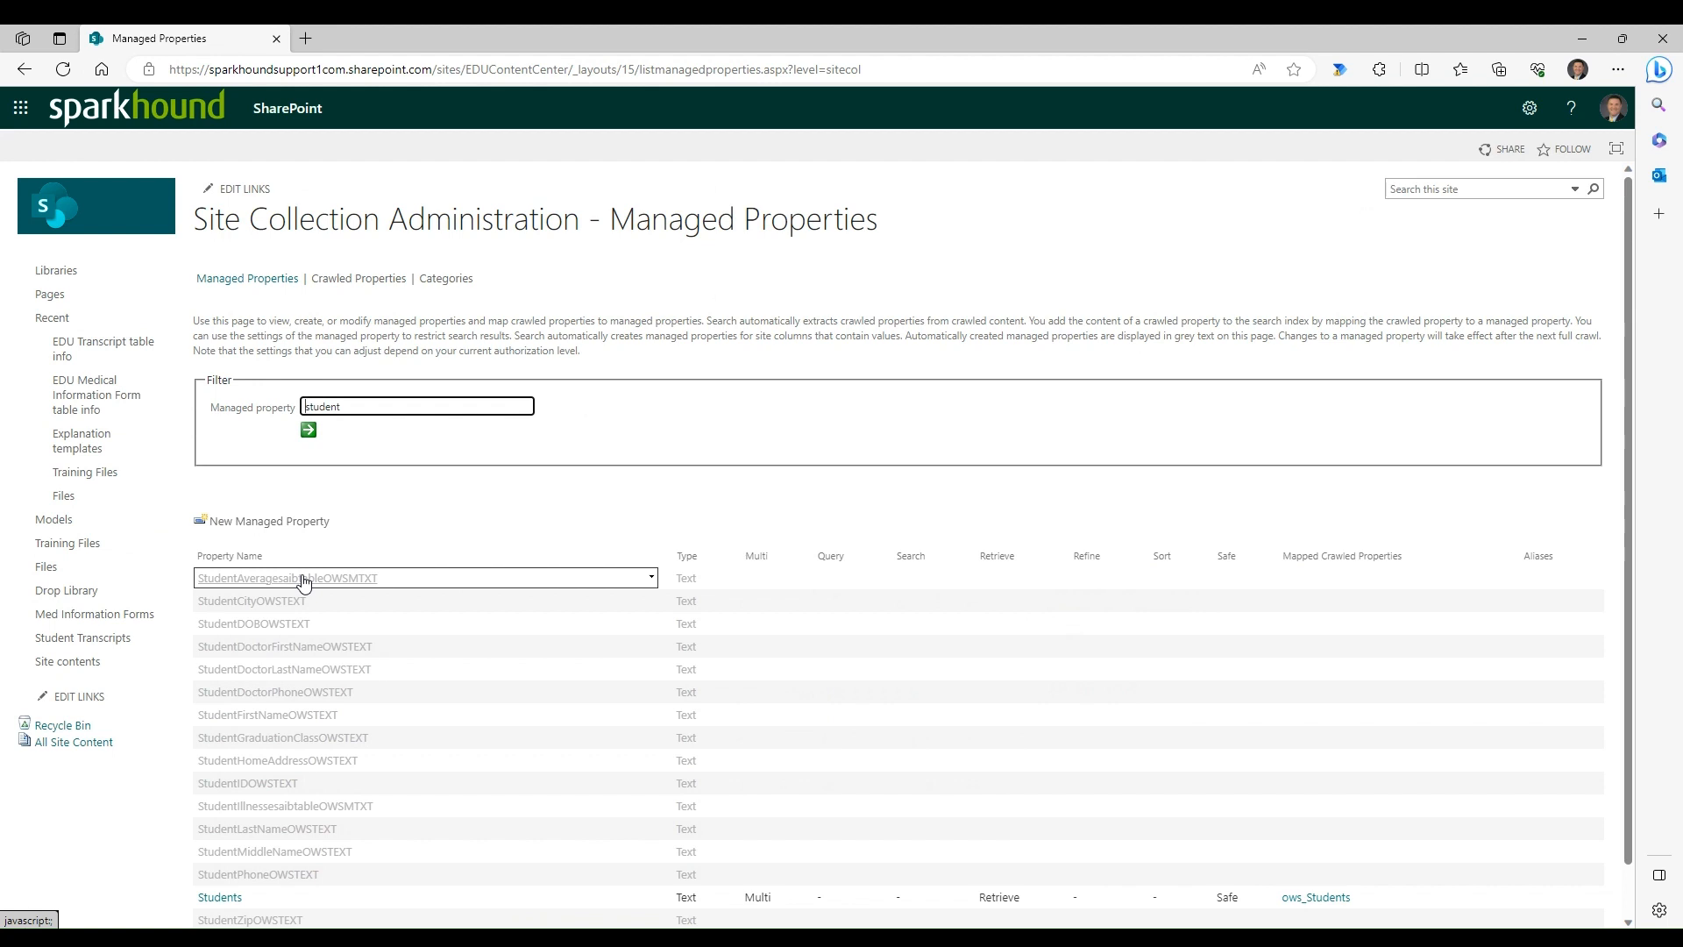
pyautogui.scroll(-1, 304, 582)
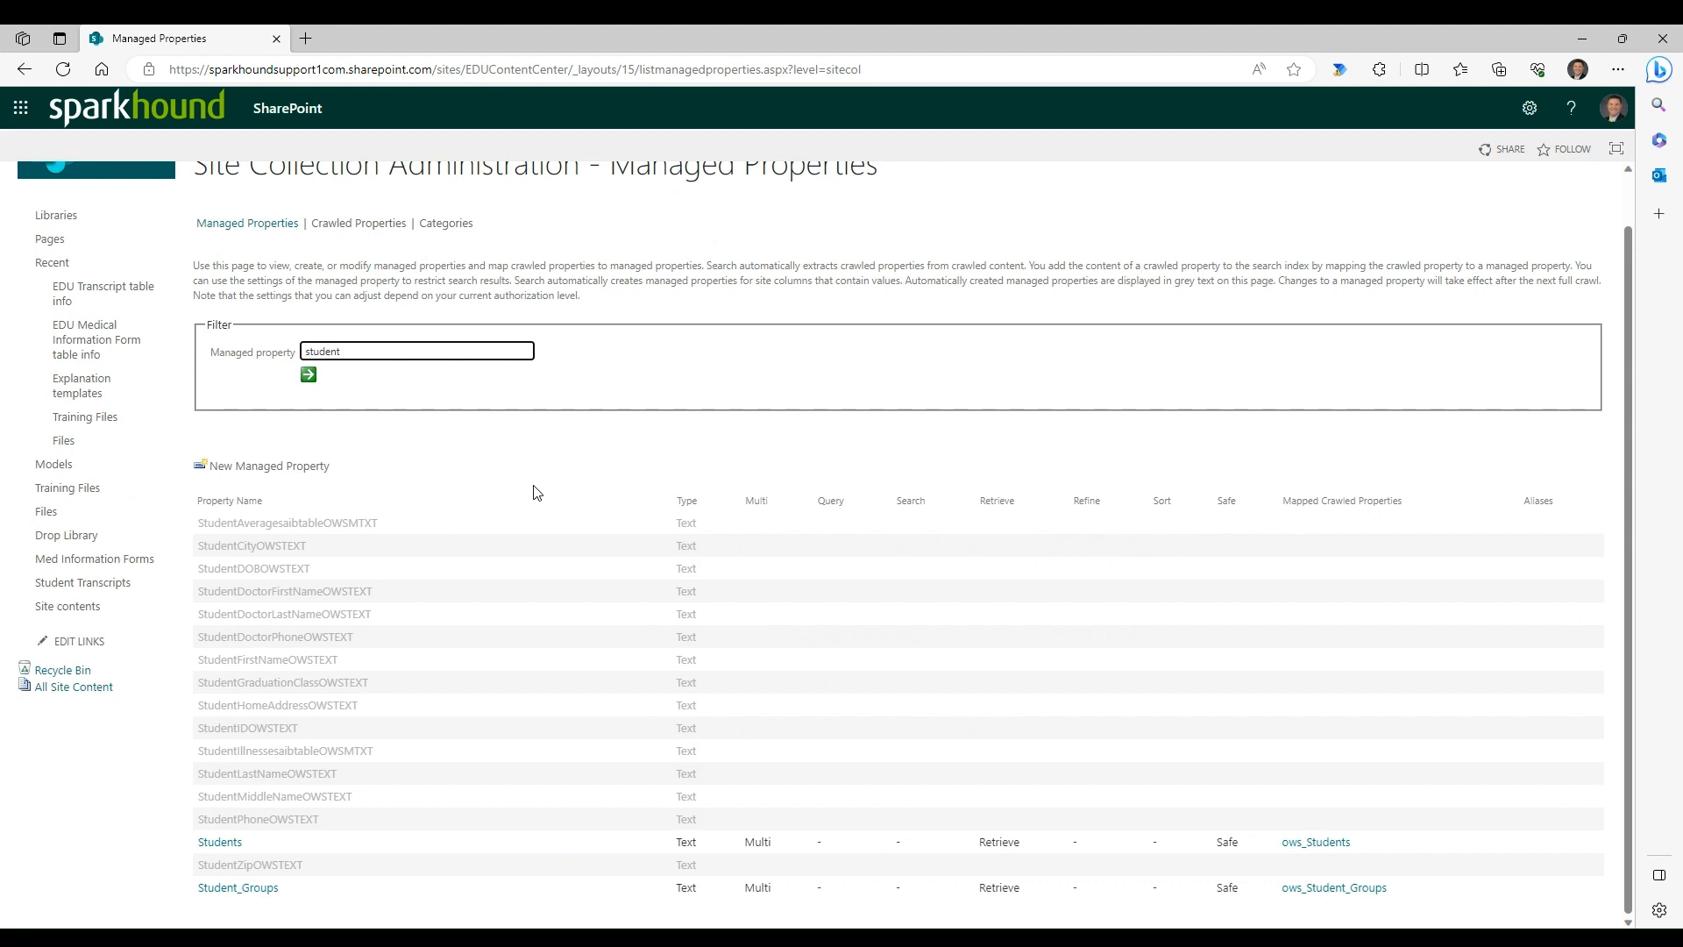
pyautogui.scroll(1, 115, 633)
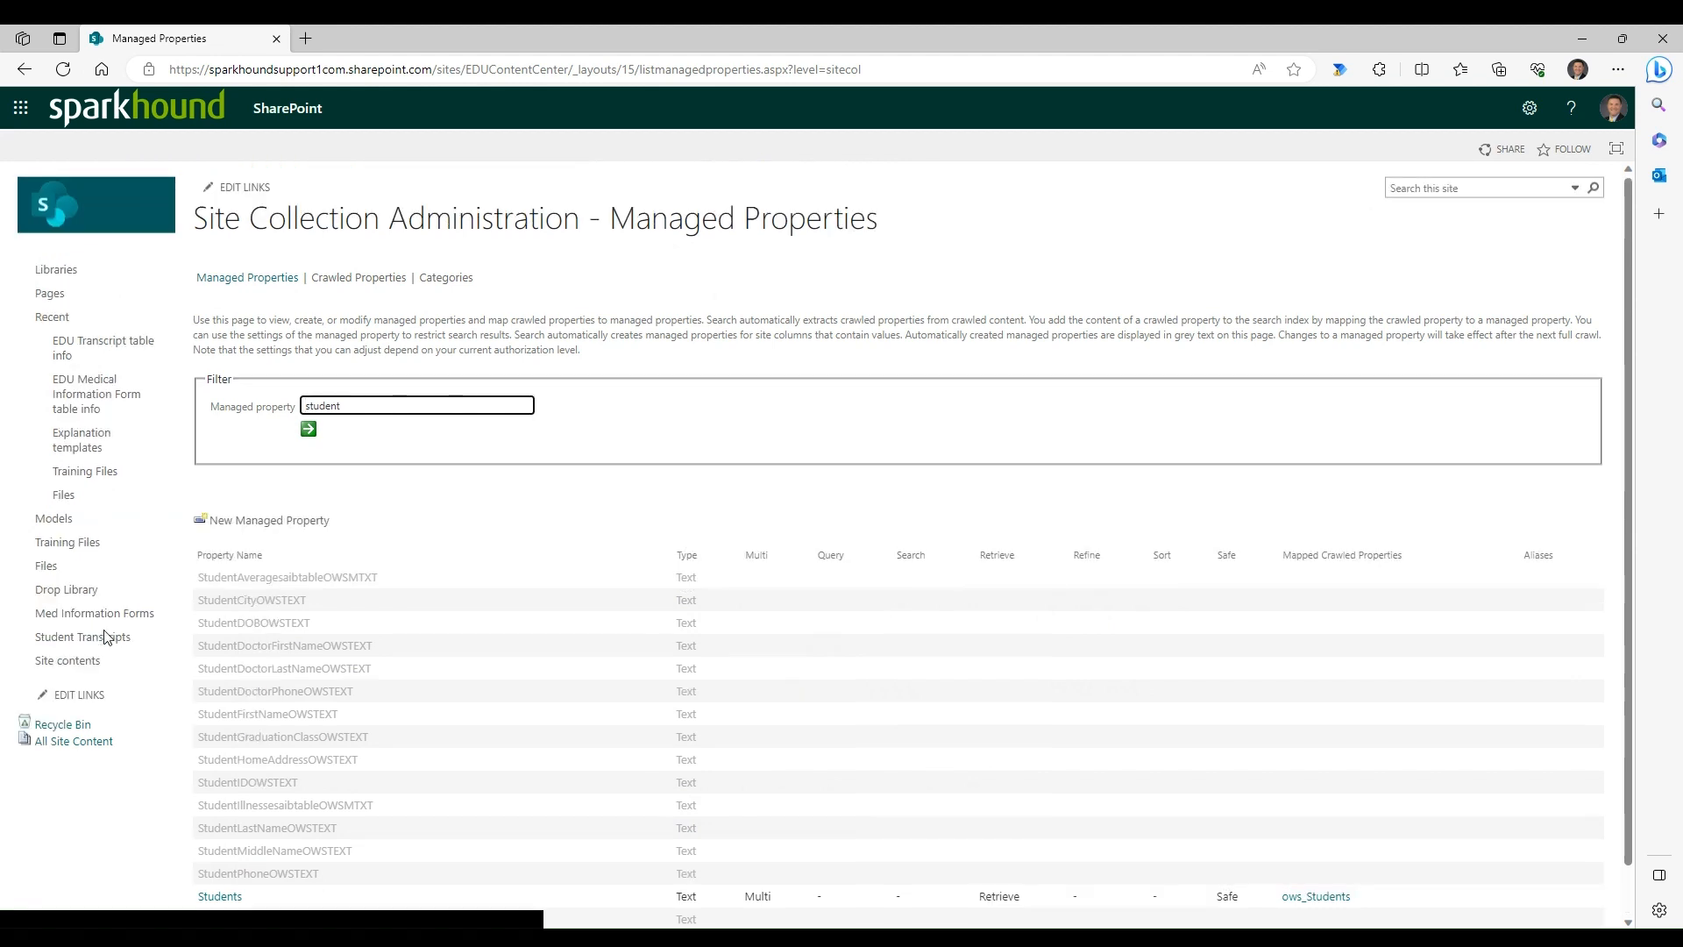
# - Return to Site Settings and open the Site columns gallery
pyautogui.click(368, 224)
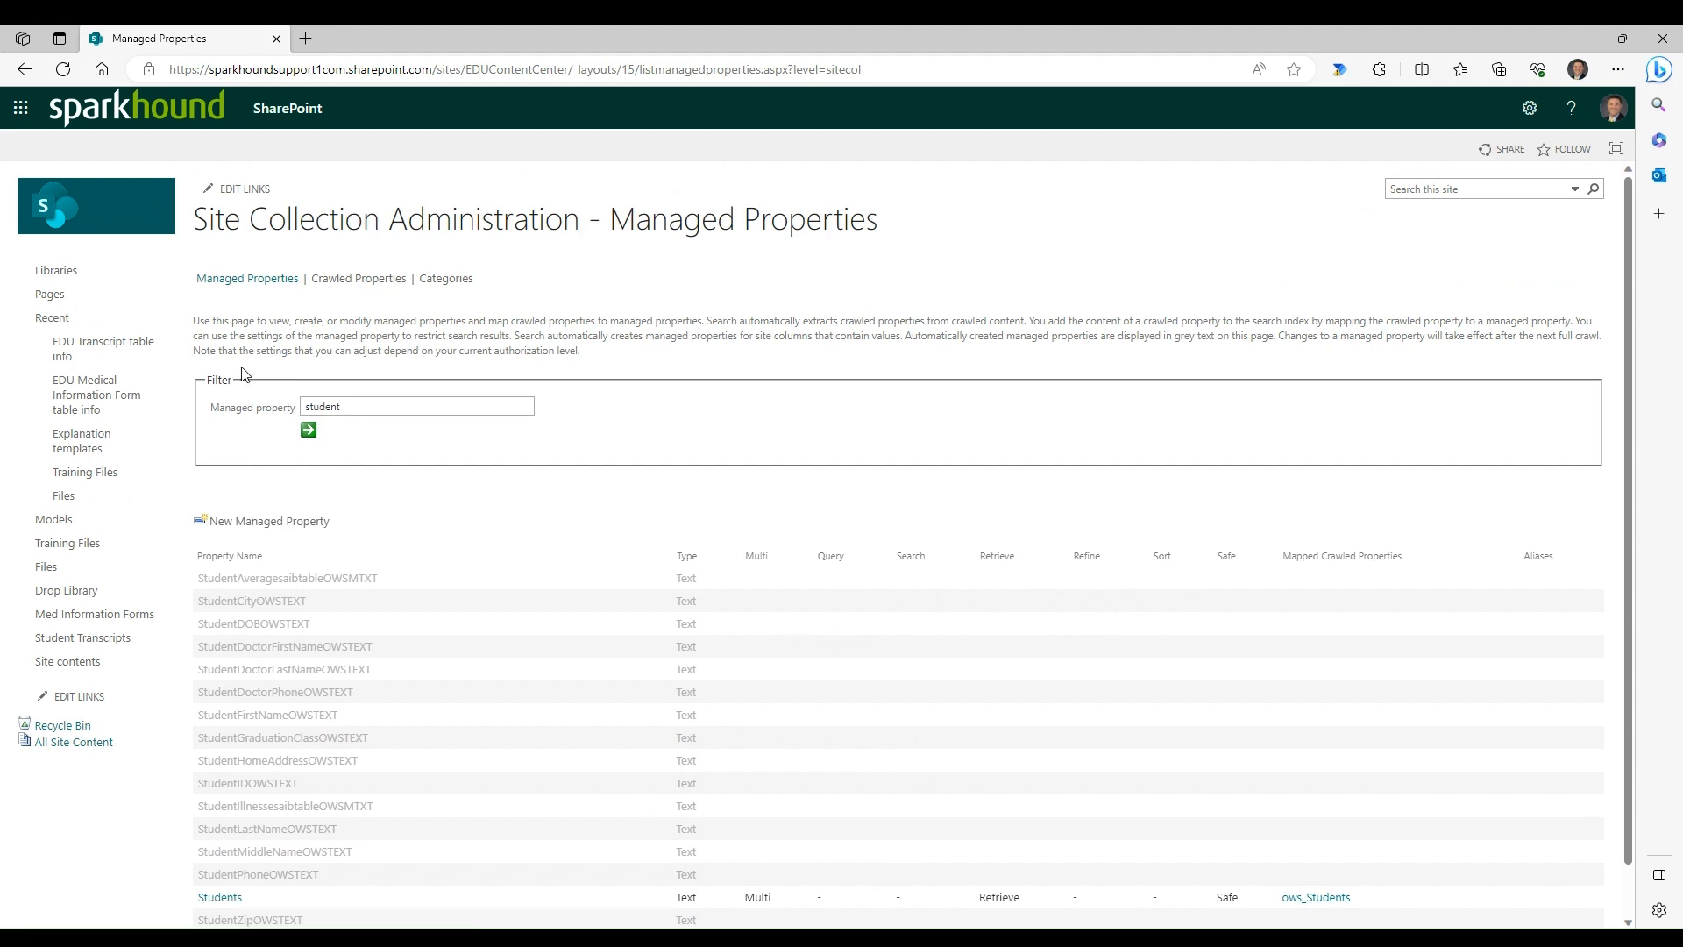
pyautogui.rightClick(28, 75)
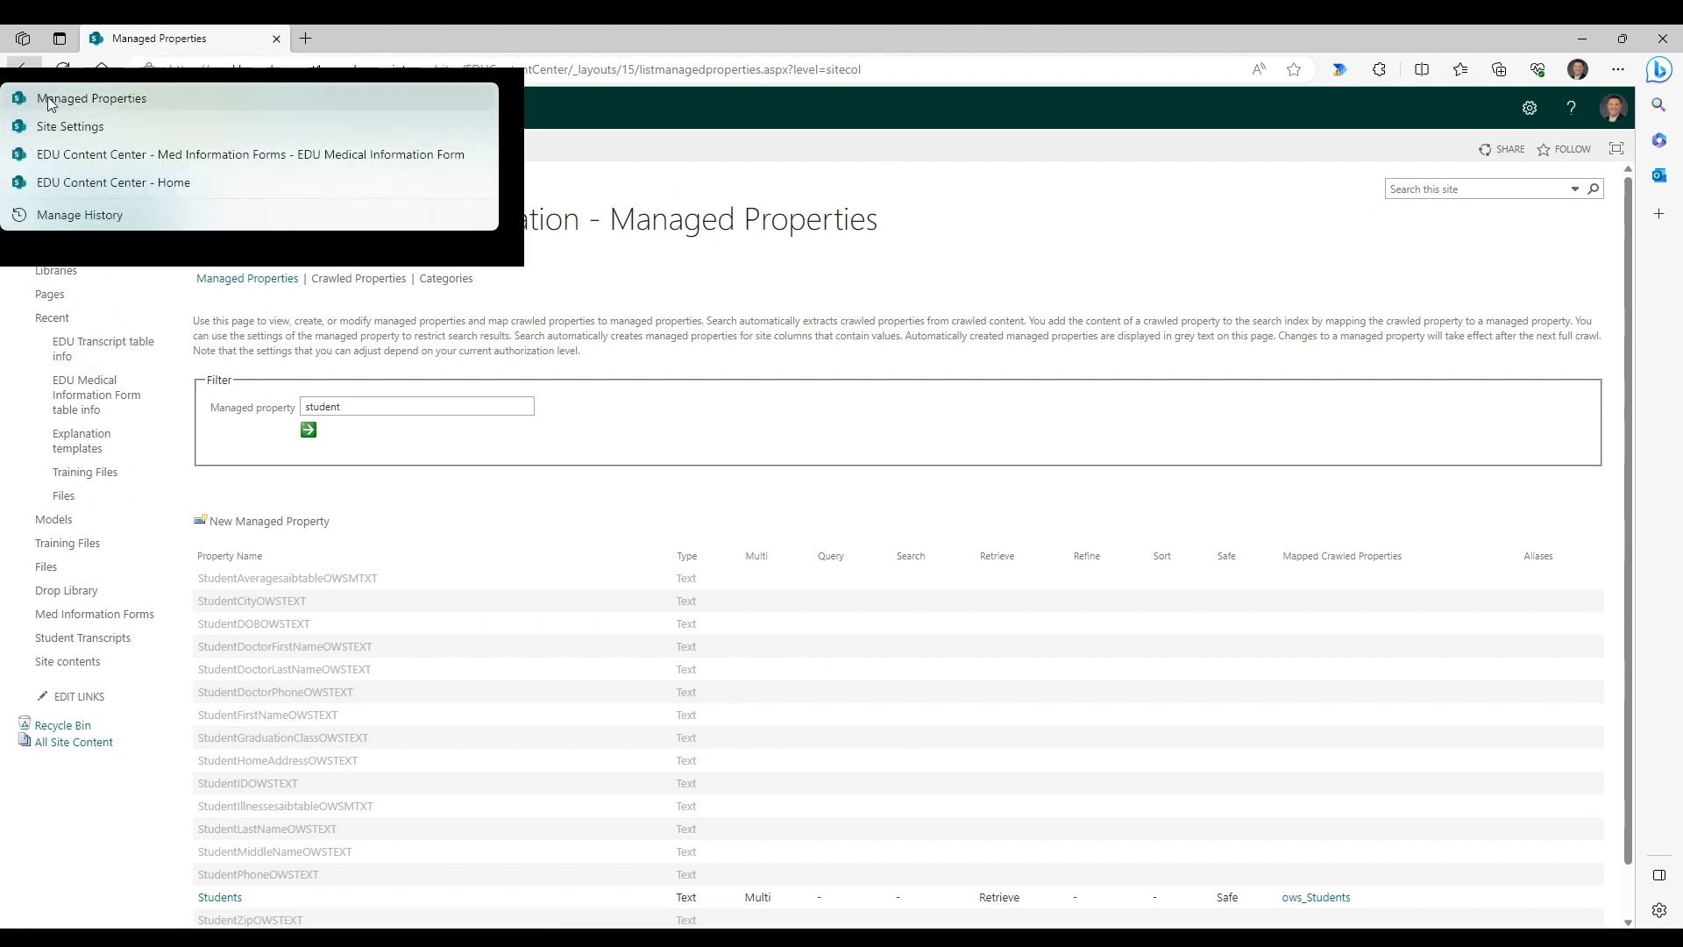
pyautogui.click(49, 126)
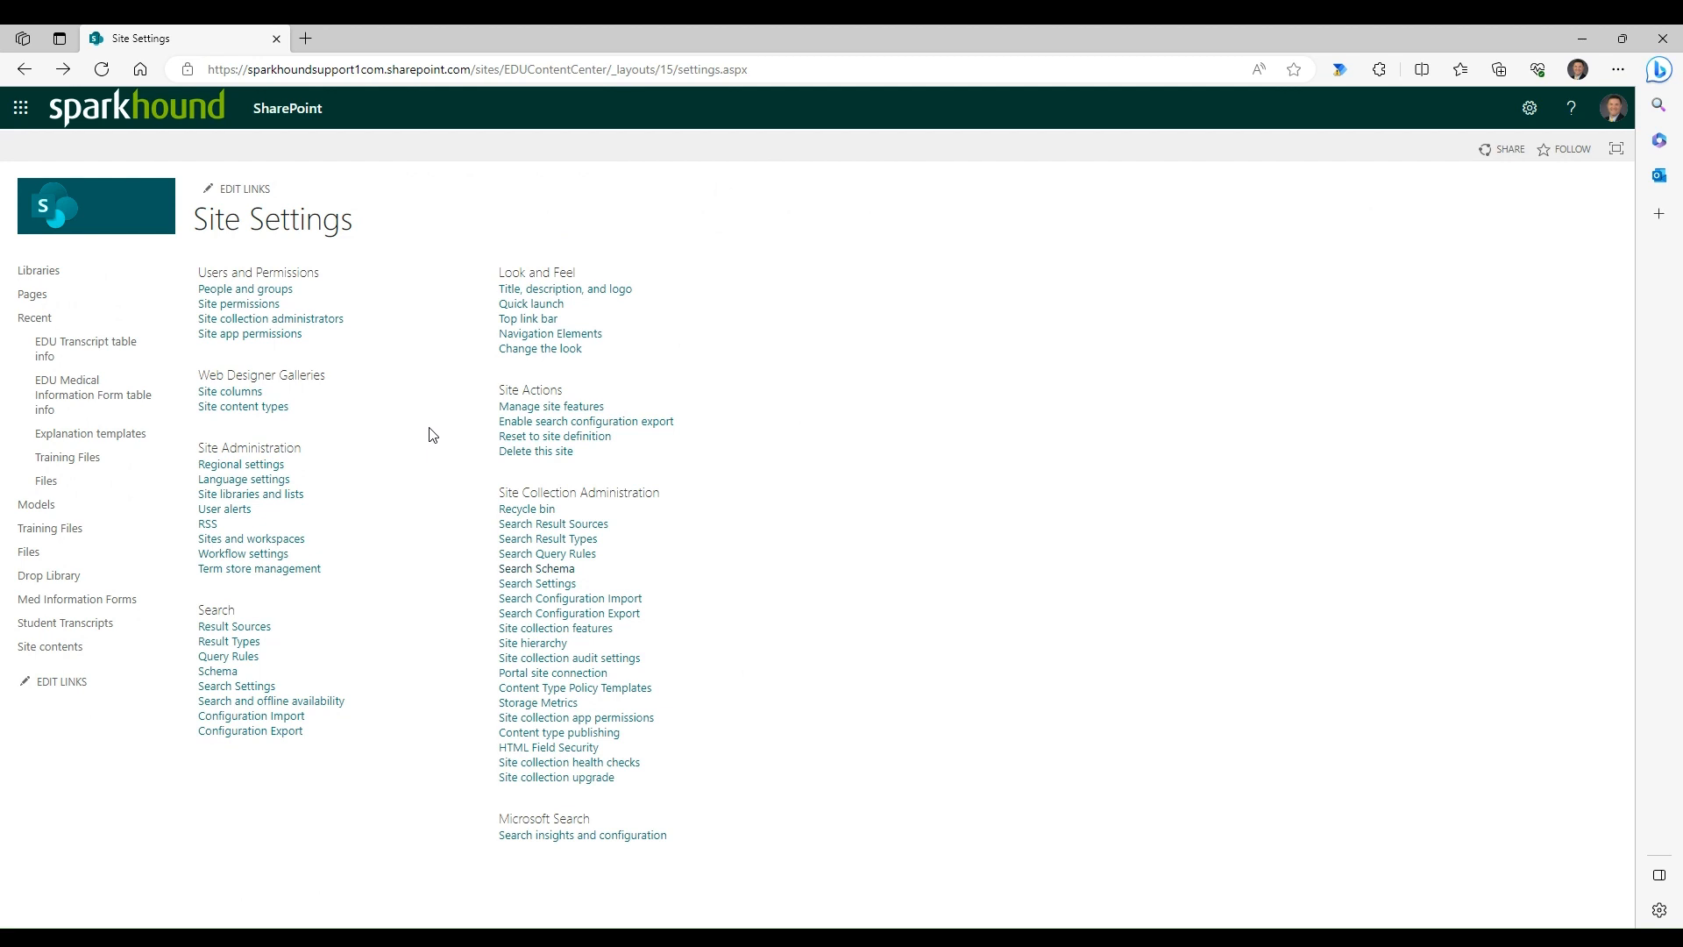
pyautogui.click(230, 393)
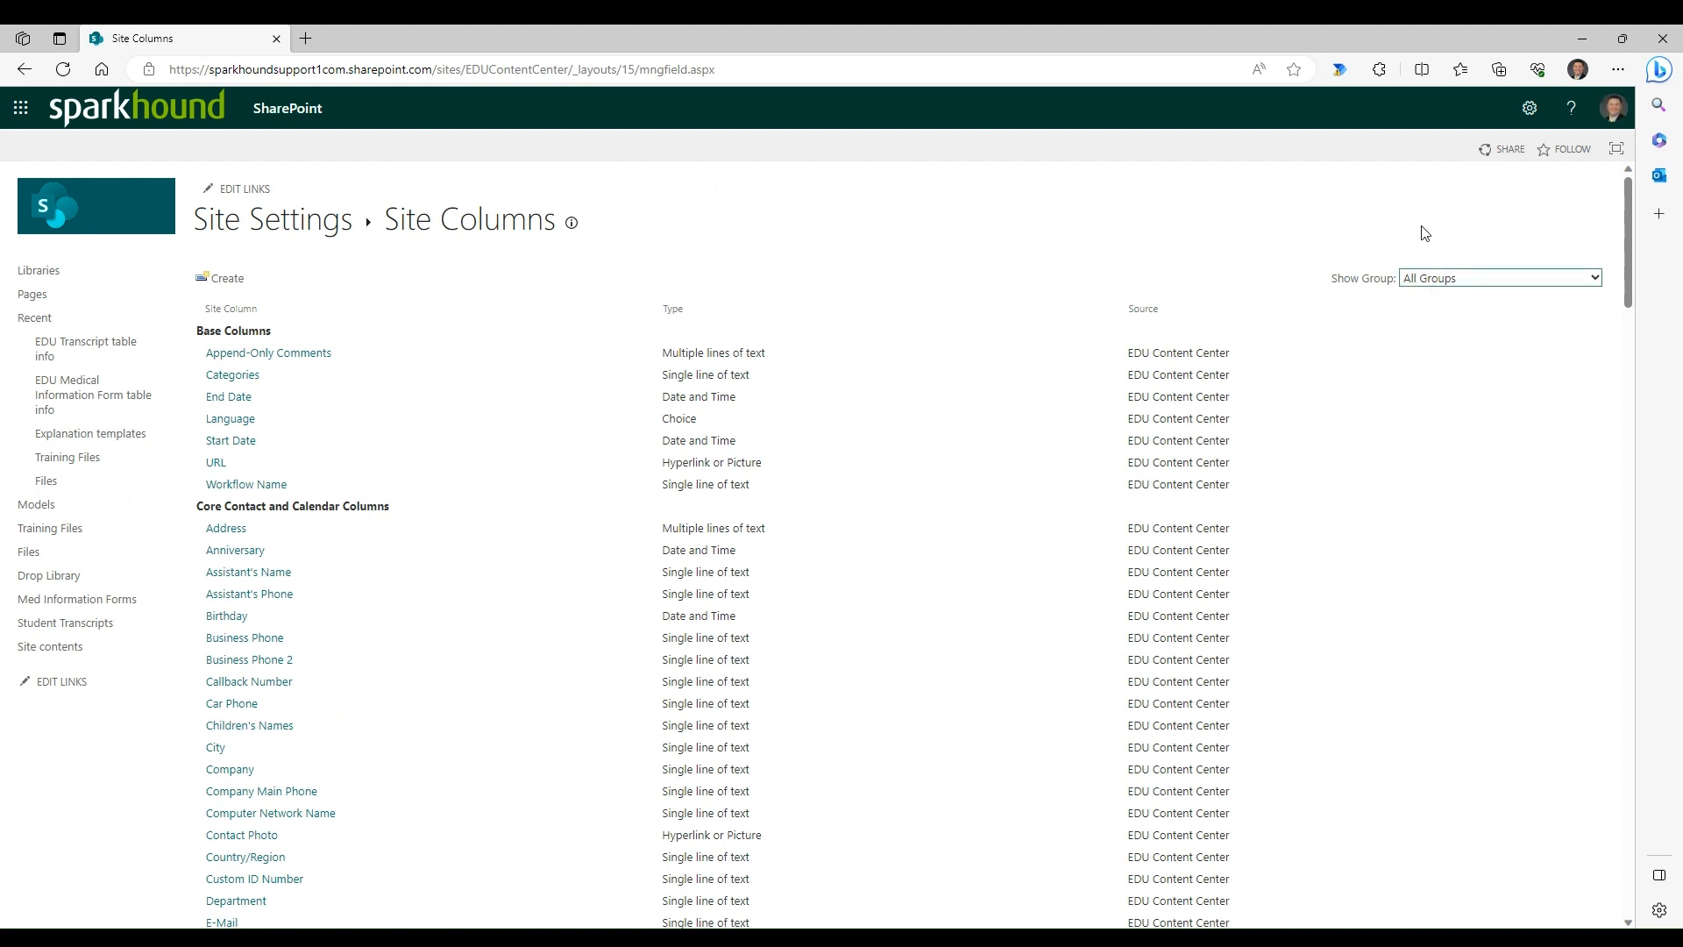
# - Find "student" on the Site Columns page and advance to the matches under Intelligent Document Columns
pyautogui.click(1422, 295)
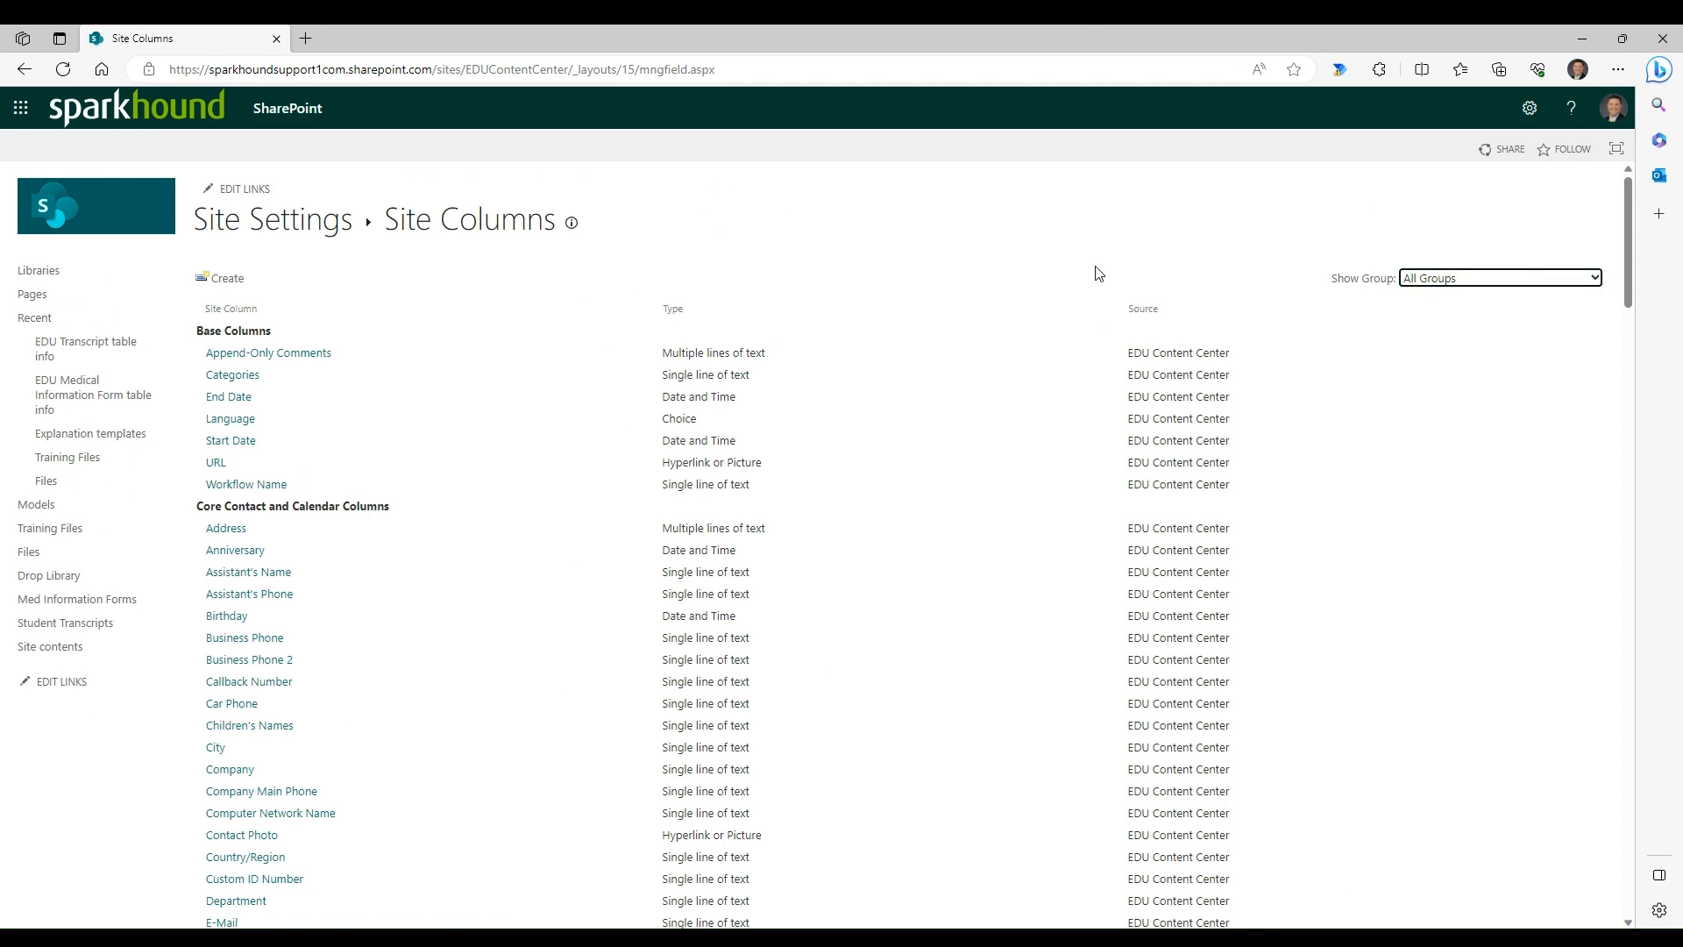
pyautogui.click(734, 271)
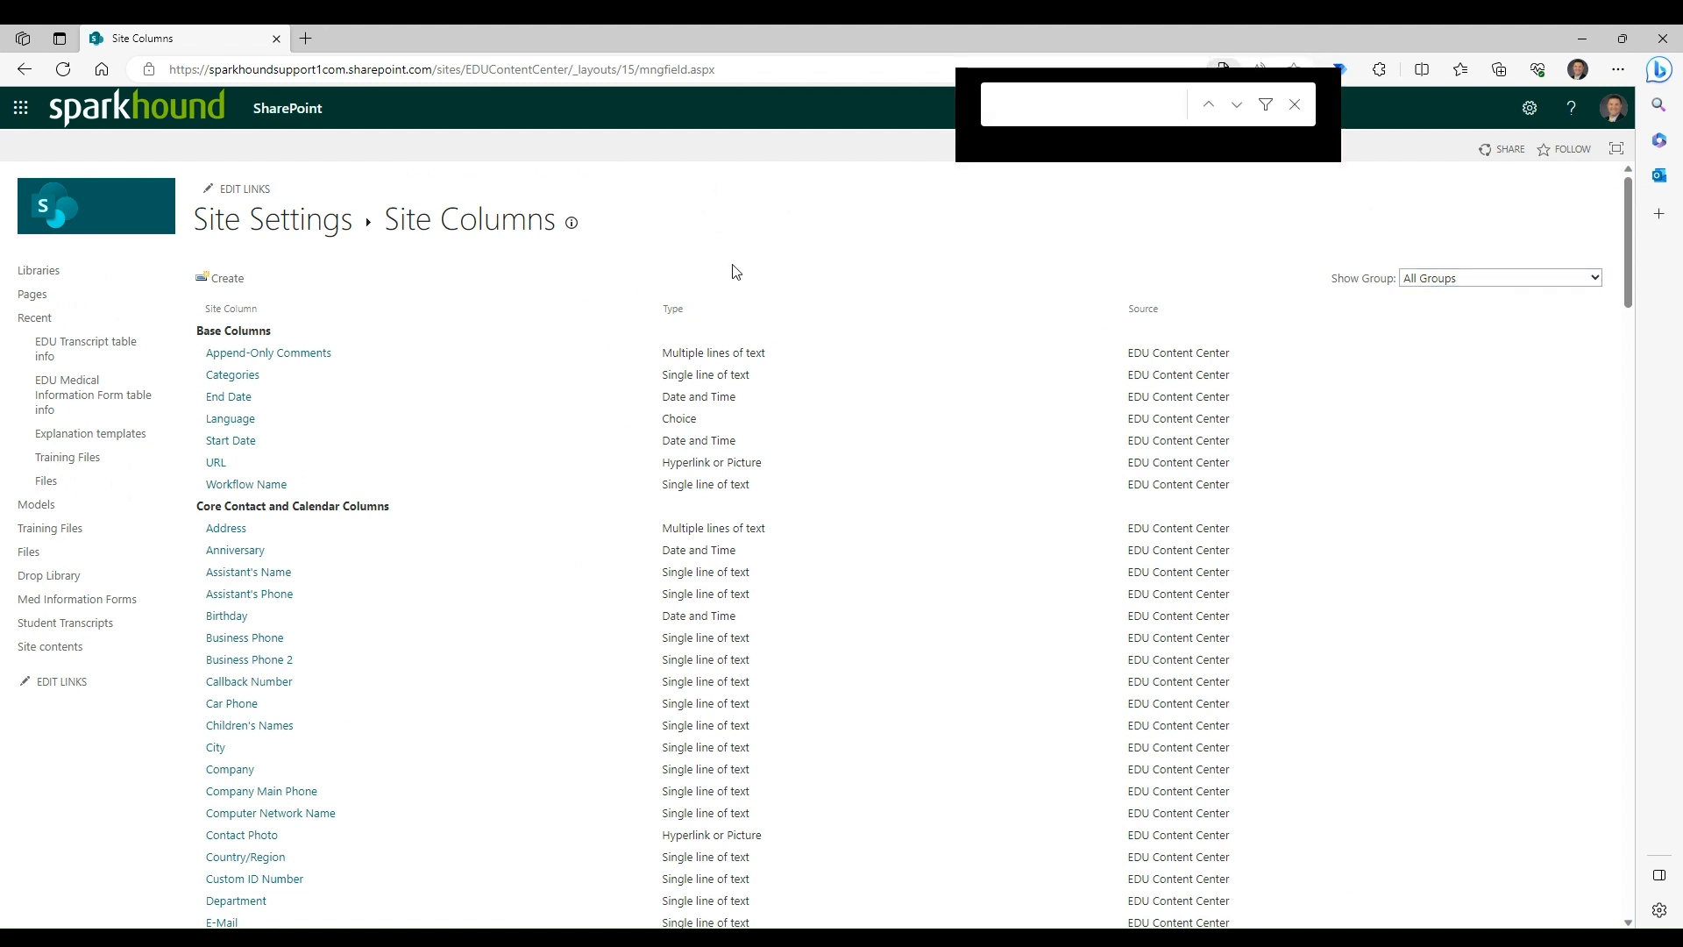
pyautogui.write('dent')
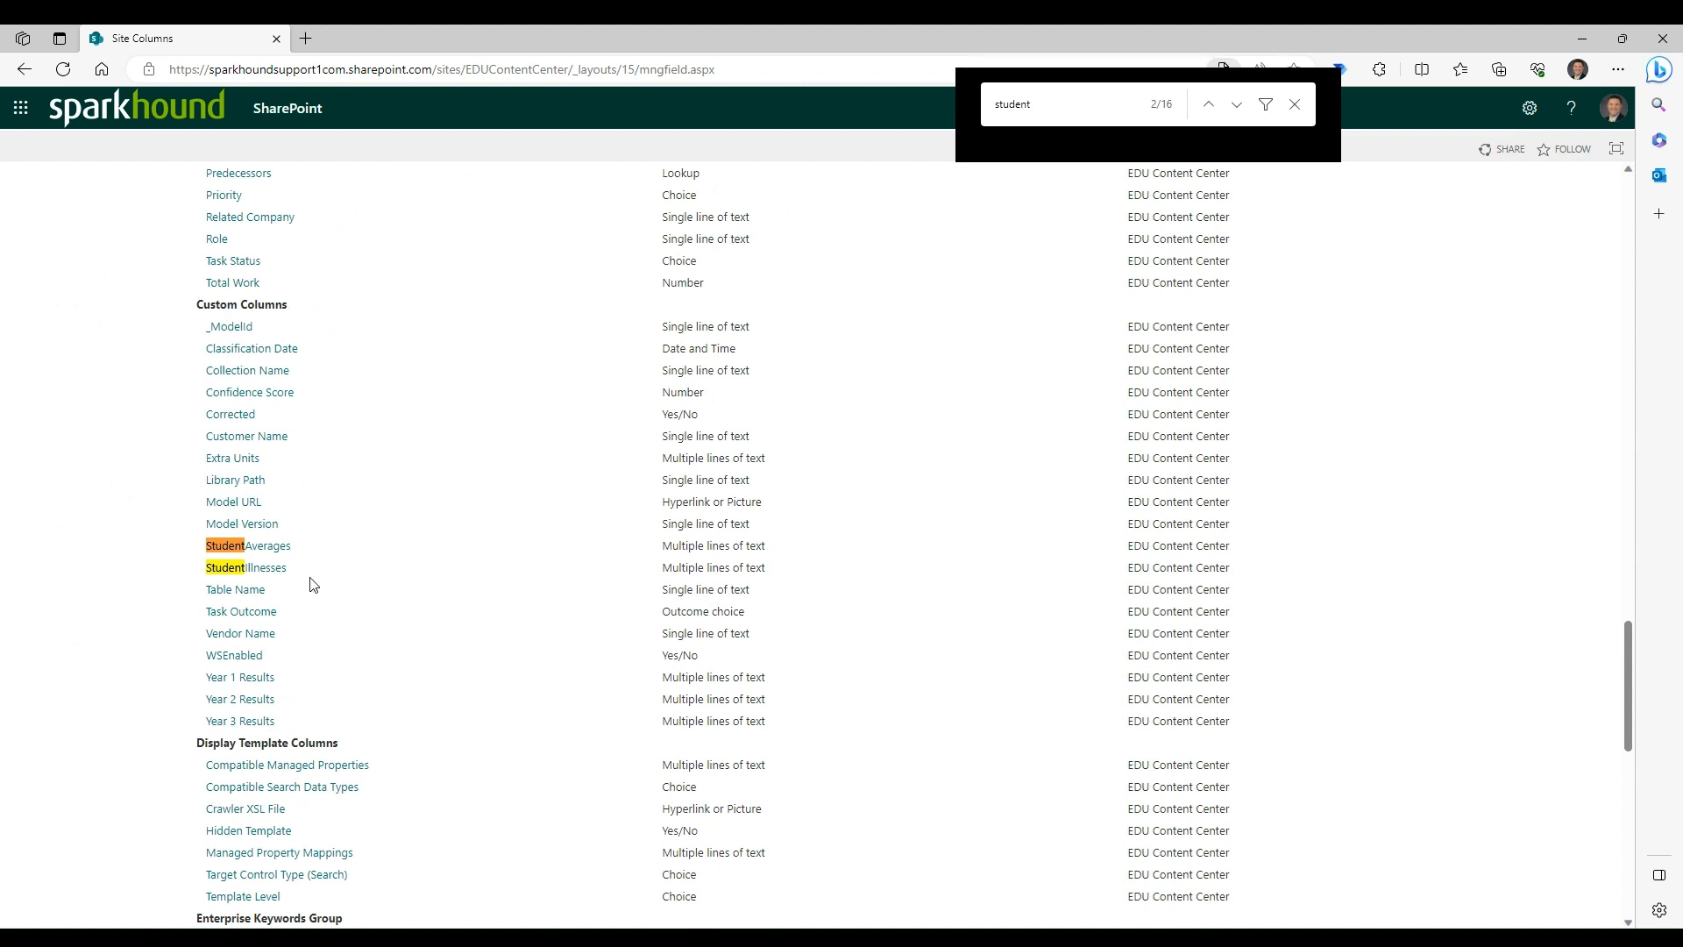
pyautogui.click(1243, 112)
pyautogui.click(1243, 112)
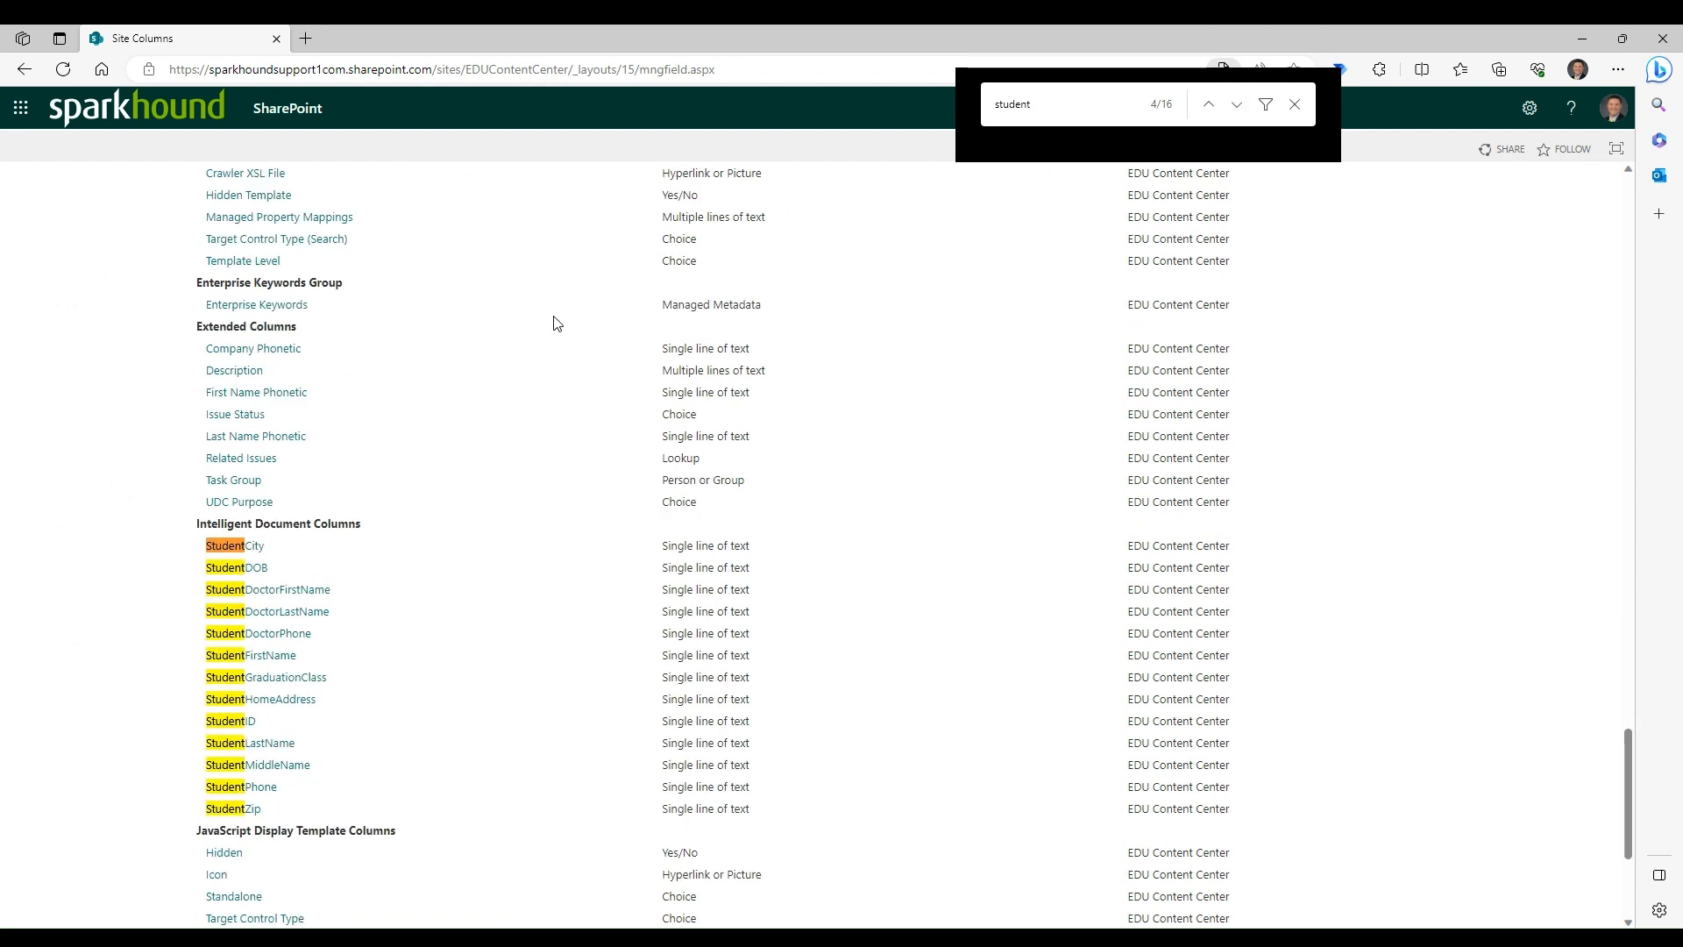
# - Examine the group and source of the Student columns, and compare their source with the other site columns
pyautogui.moveTo(197, 527)
pyautogui.mouseDown()
pyautogui.moveTo(369, 530)
pyautogui.moveTo(193, 535)
pyautogui.mouseUp()
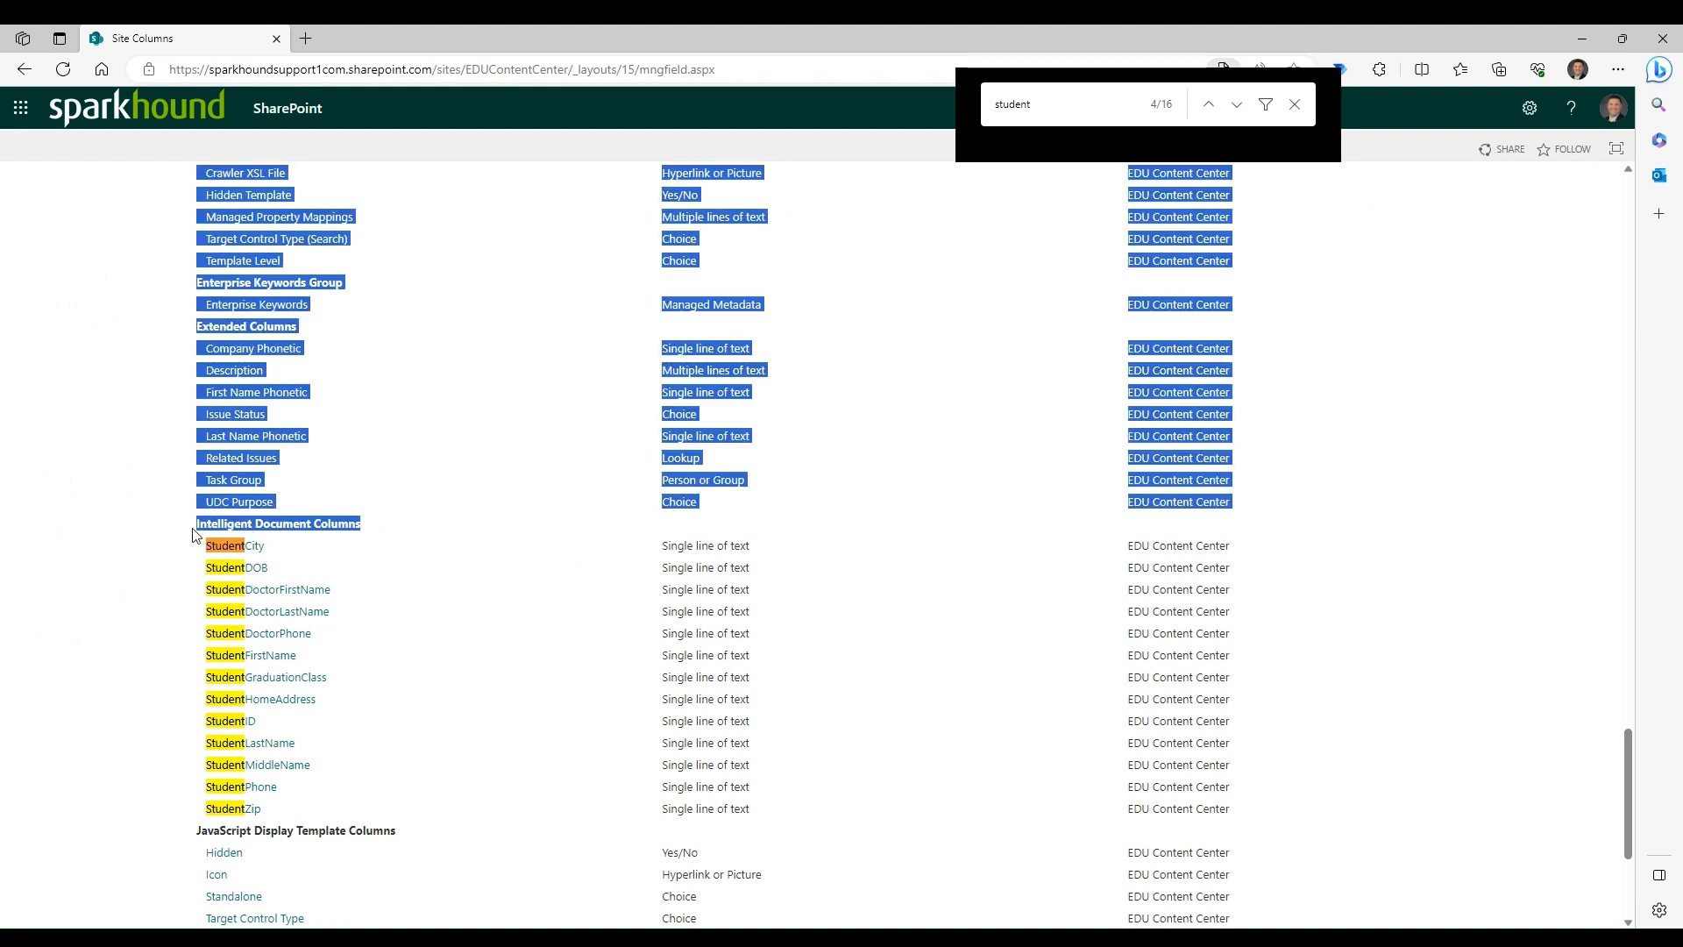
pyautogui.click(343, 525)
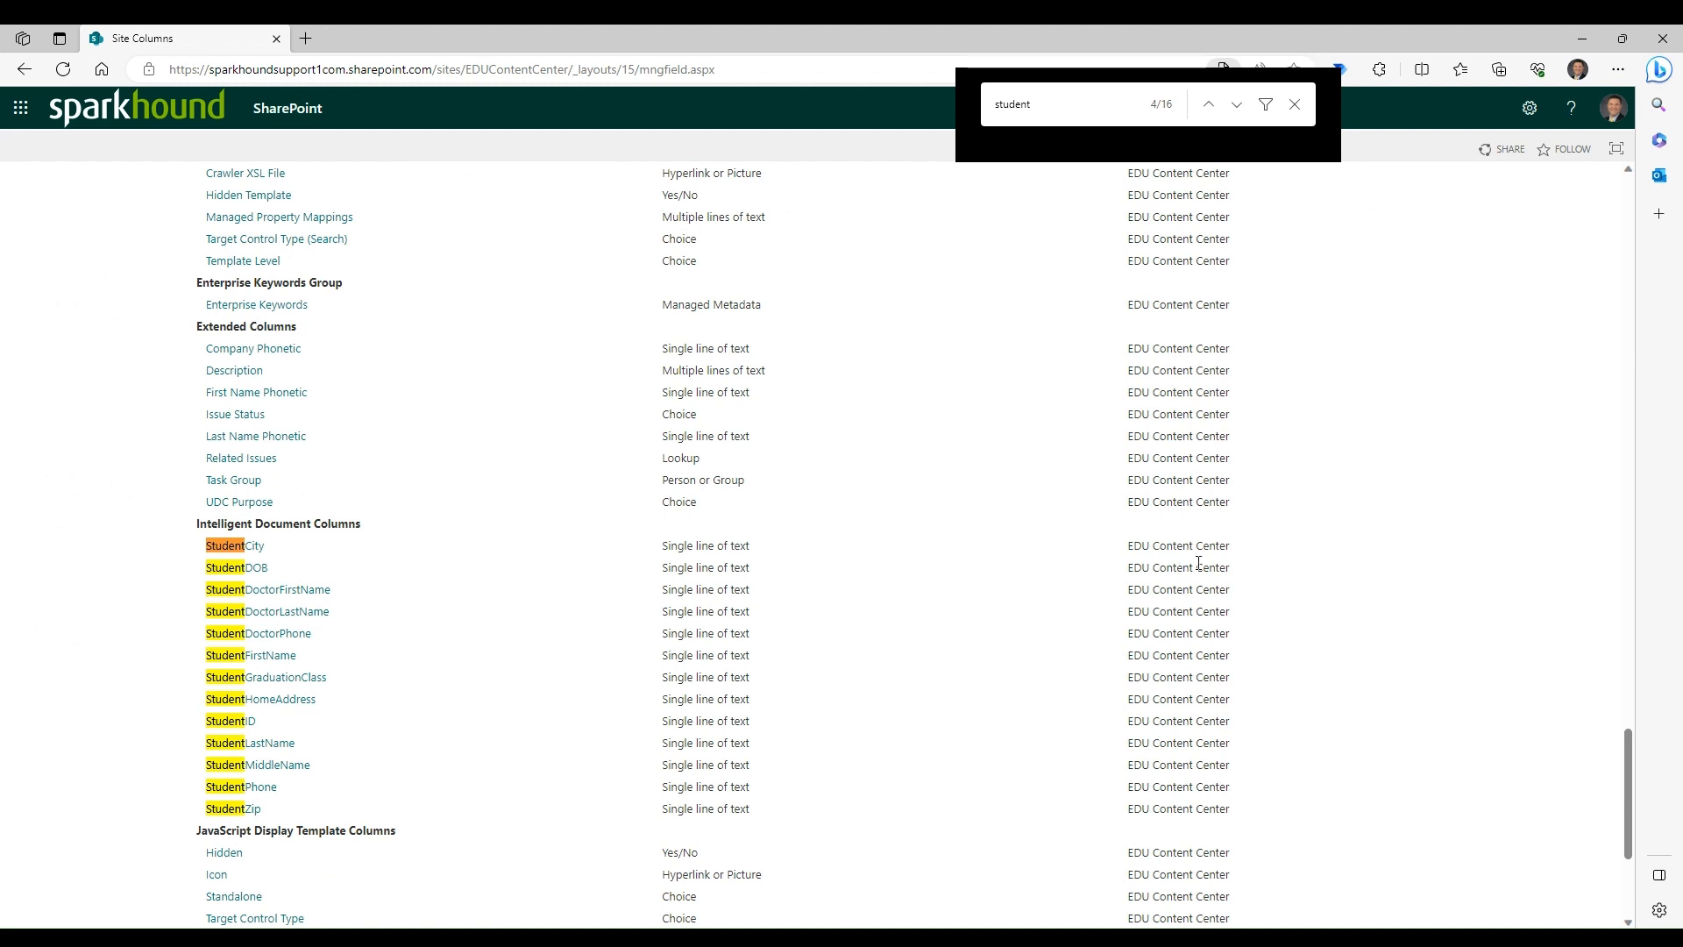
pyautogui.moveTo(1128, 549); pyautogui.dragTo(1233, 549)
pyautogui.scroll(20, 1160, 530)
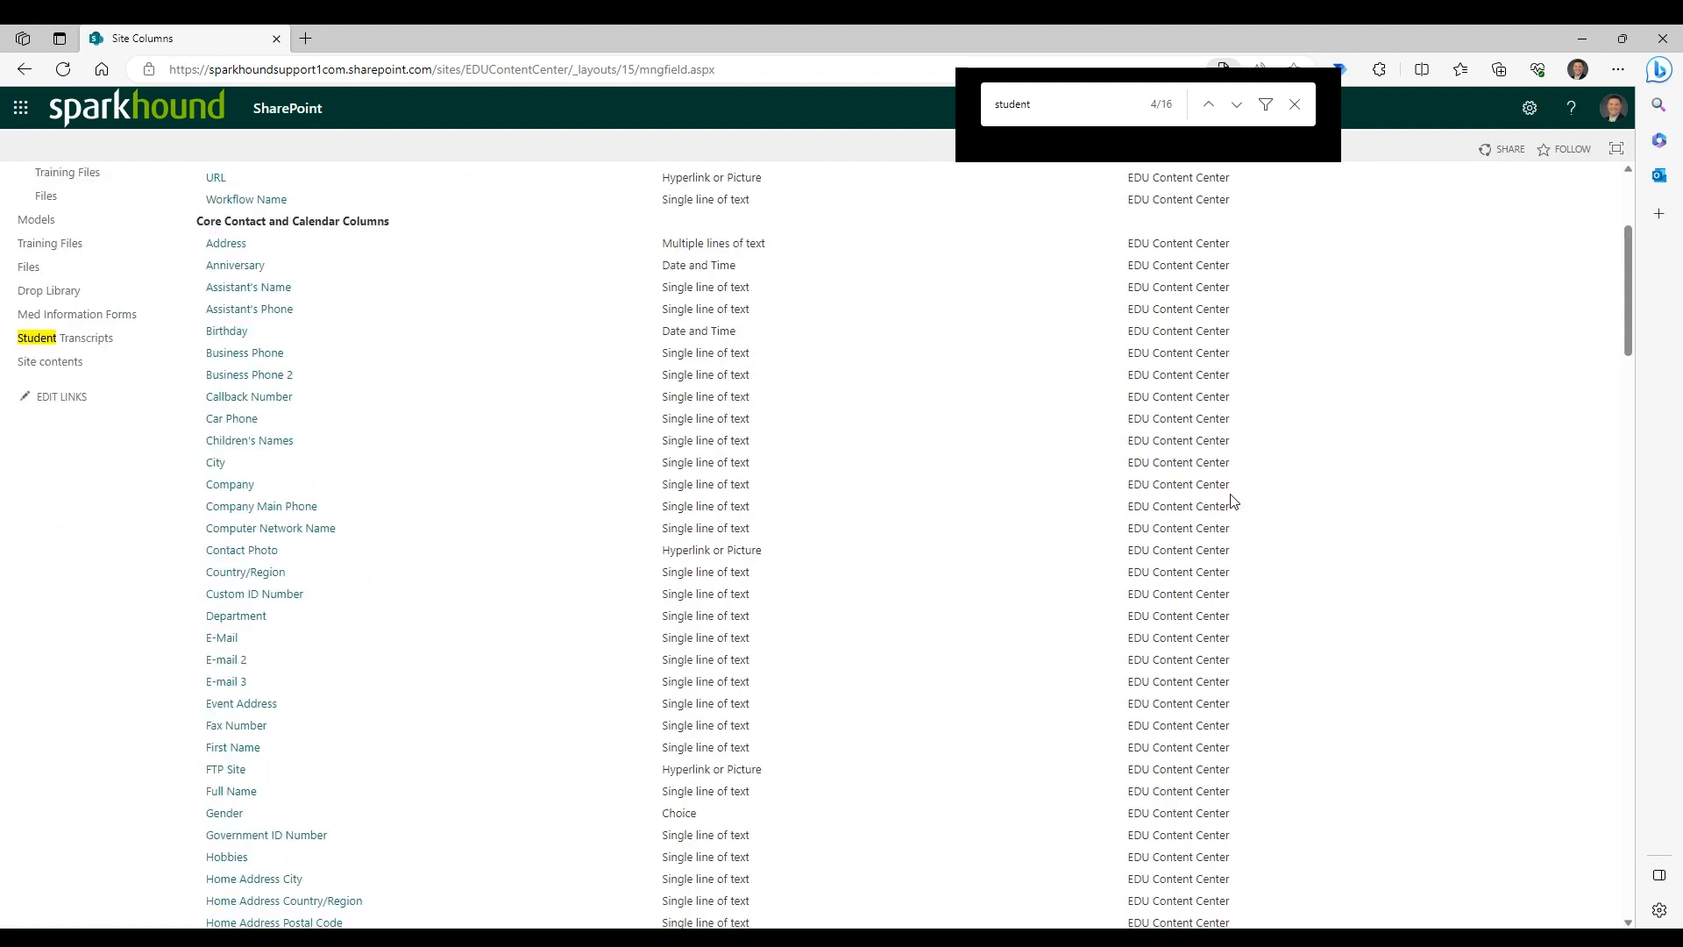
pyautogui.scroll(3, 1234, 501)
pyautogui.scroll(-20, 1155, 438)
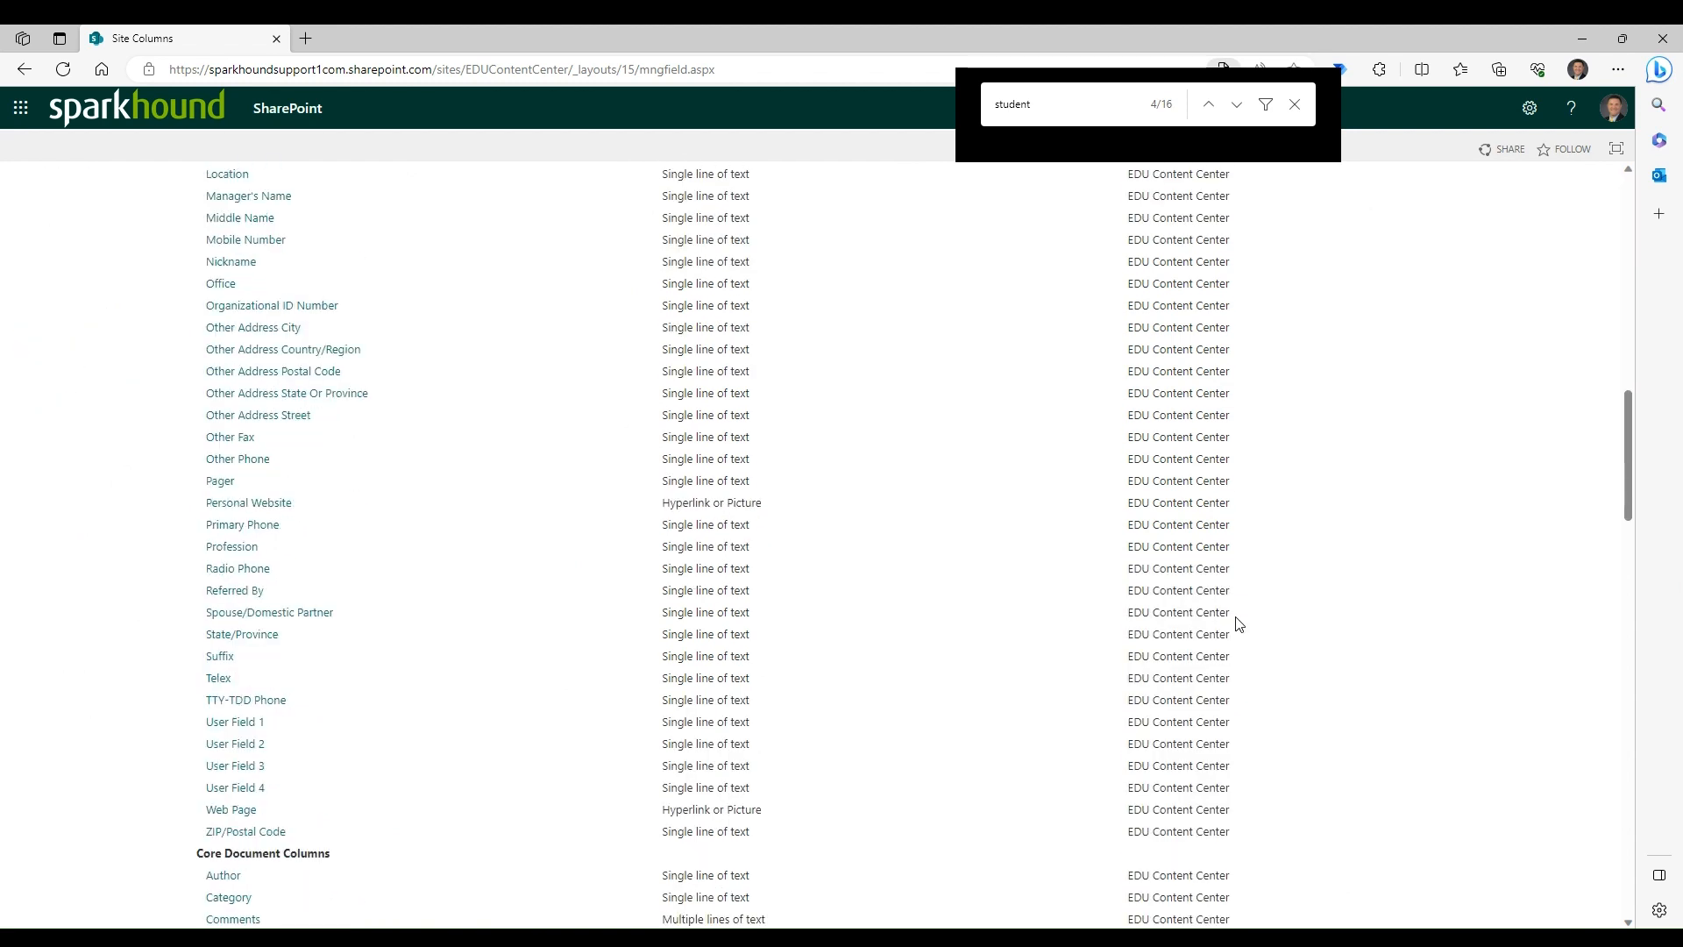
pyautogui.scroll(-8, 1043, 529)
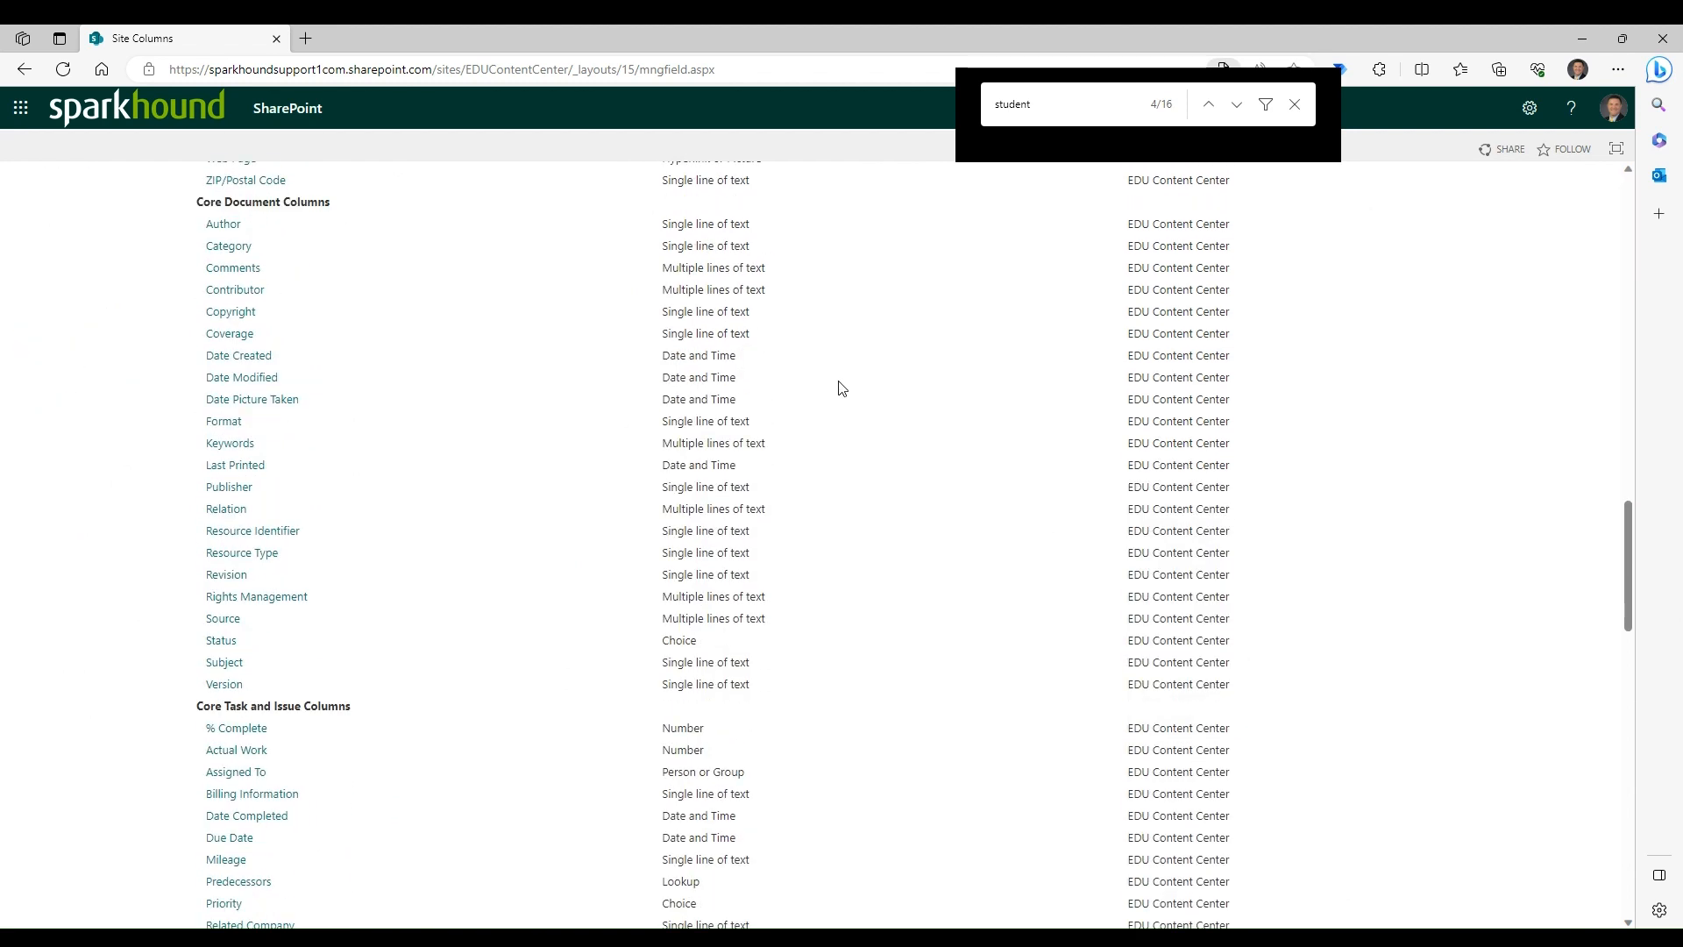
pyautogui.scroll(-10, 456, 737)
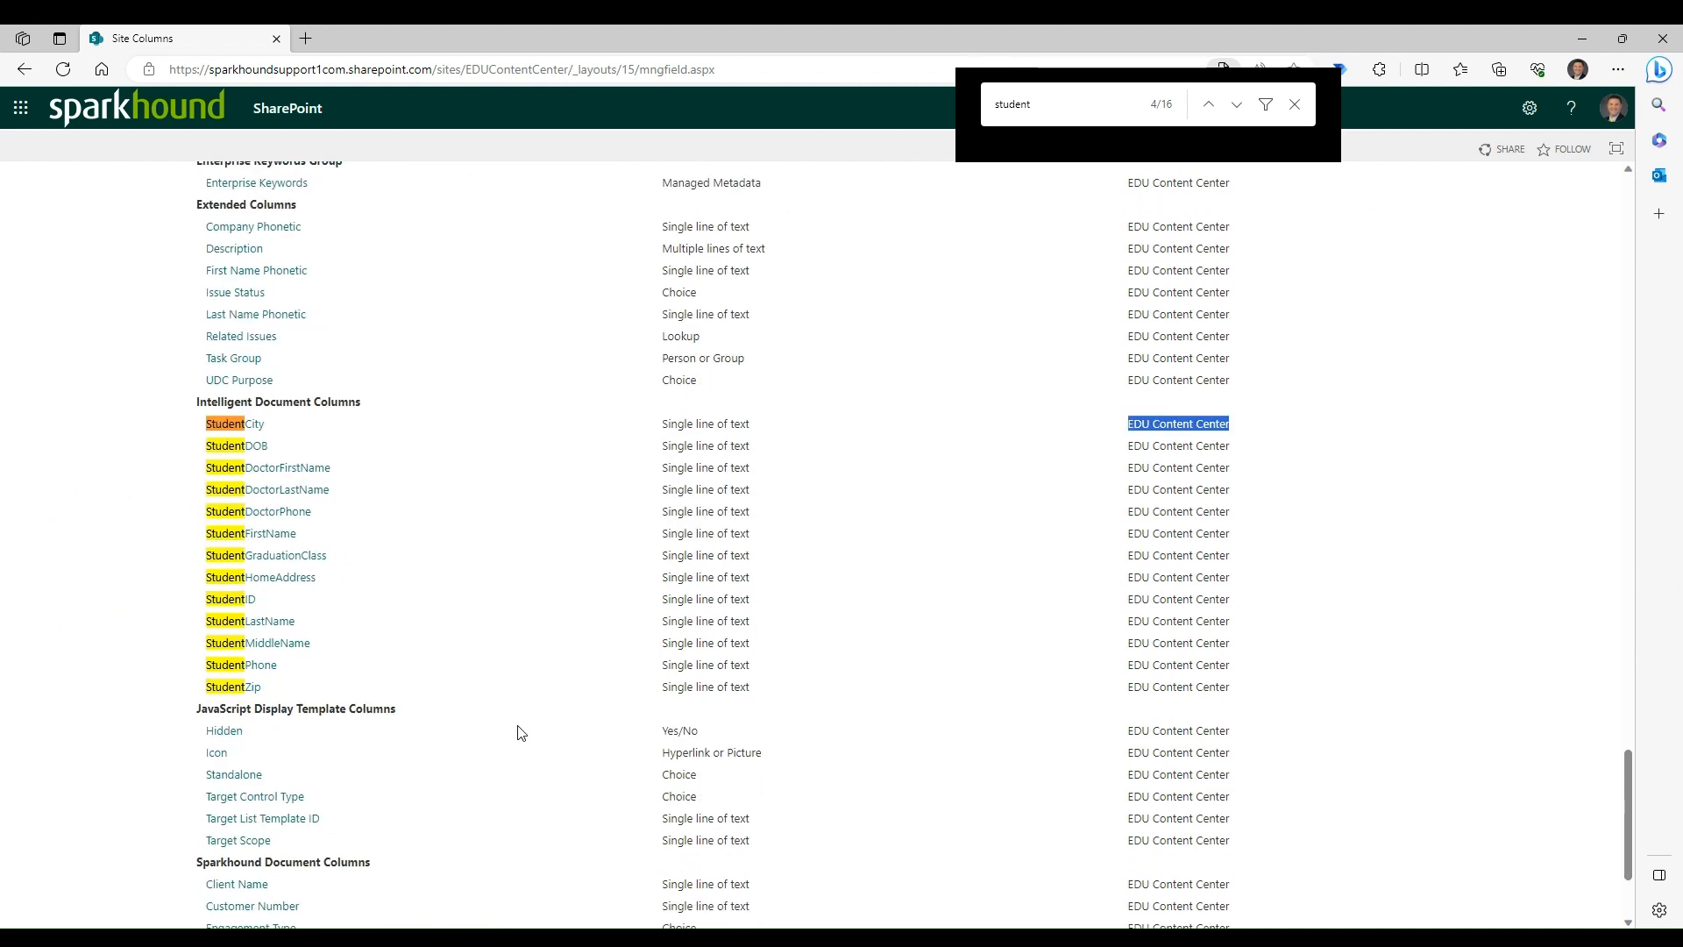